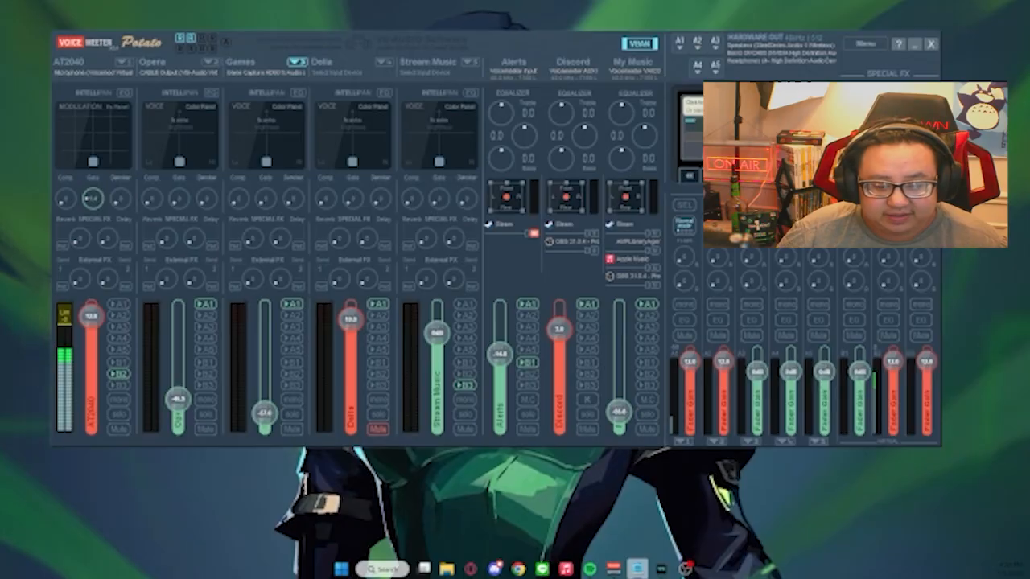
# Step: Switch to the Opera browser, search the web for "voicemeeter" and open the VB-Audio VoiceMeeter result
pyautogui.click(465, 568)
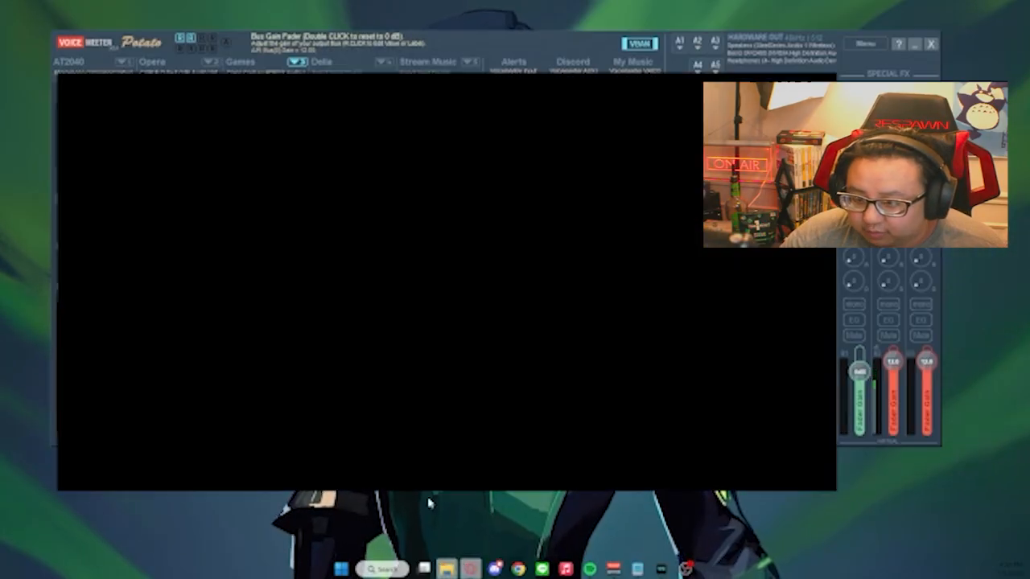
pyautogui.click(196, 105)
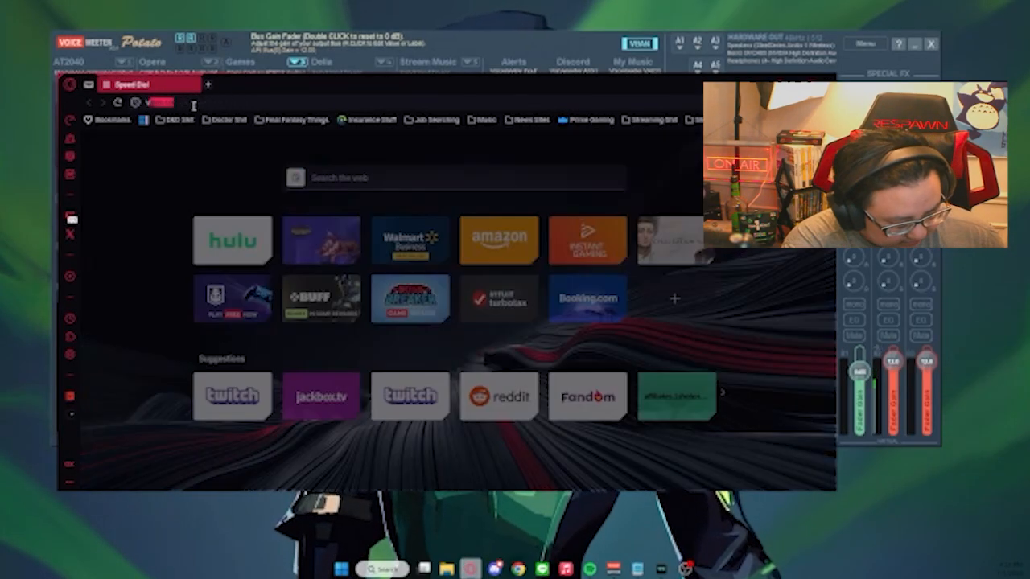
pyautogui.write('voo')
pyautogui.press('BackSpace')
pyautogui.write('icemeeter')
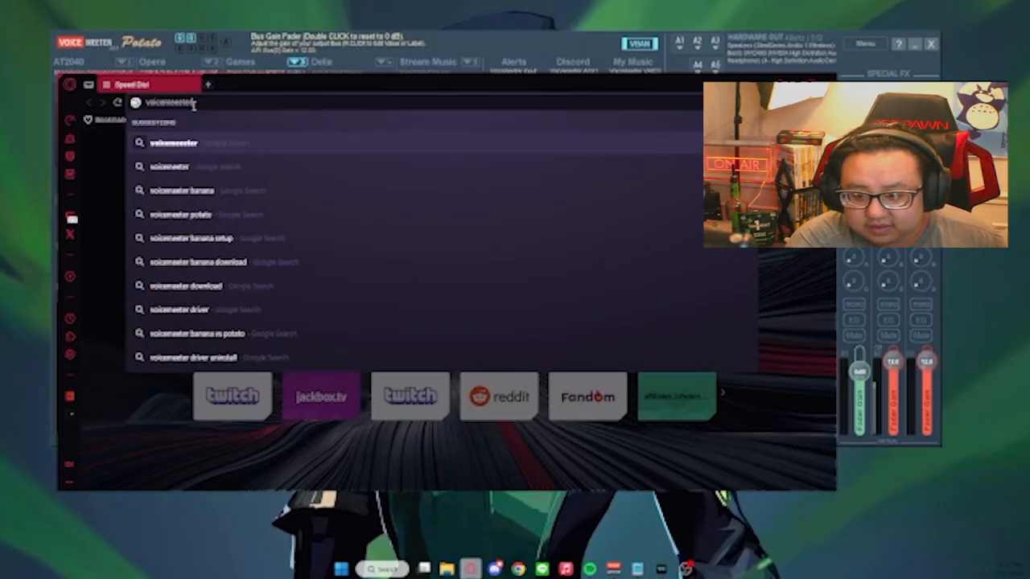
pyautogui.press('Return')
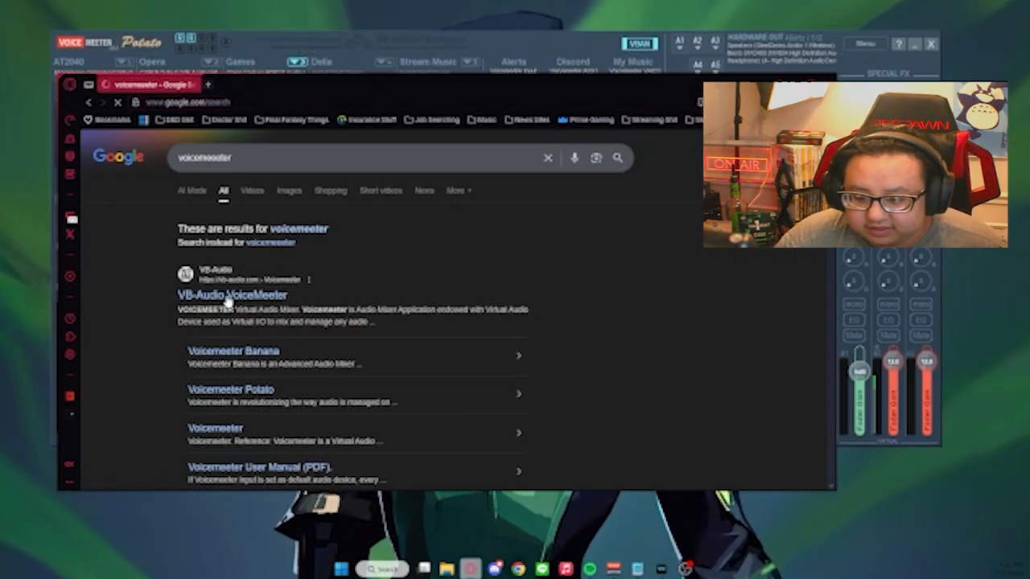
pyautogui.click(227, 297)
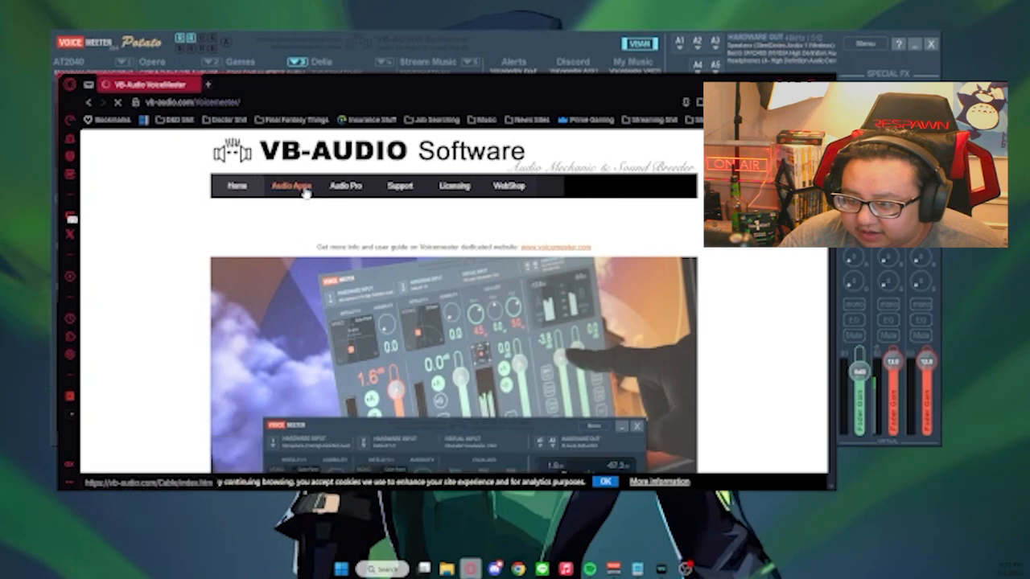
# Step: Look over the Voicemeeter download section, then open the Voicemeeter Potato page among the audio apps and find its download
pyautogui.scroll(-3, 485, 327)
pyautogui.scroll(-6, 482, 322)
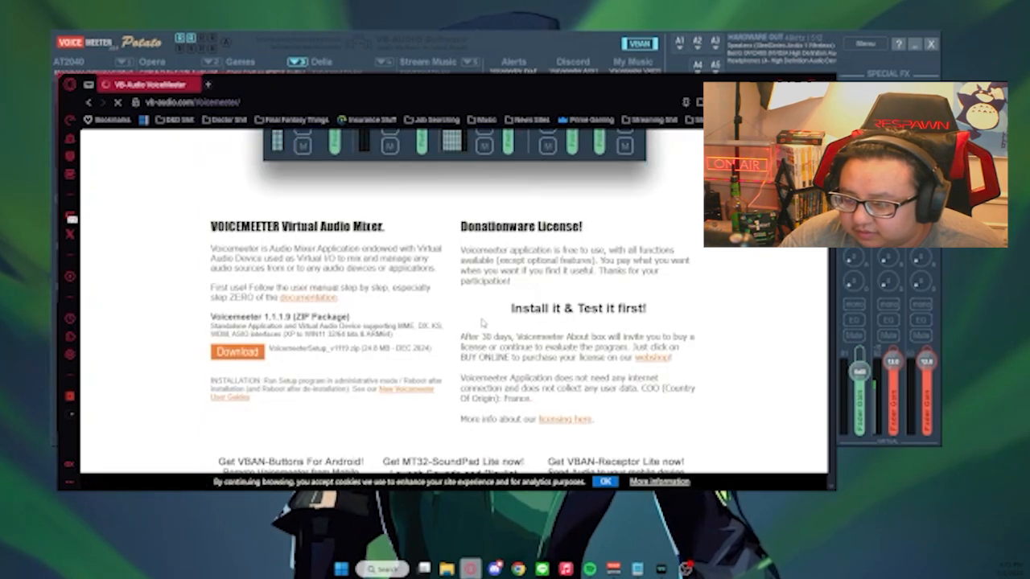
pyautogui.click(296, 218)
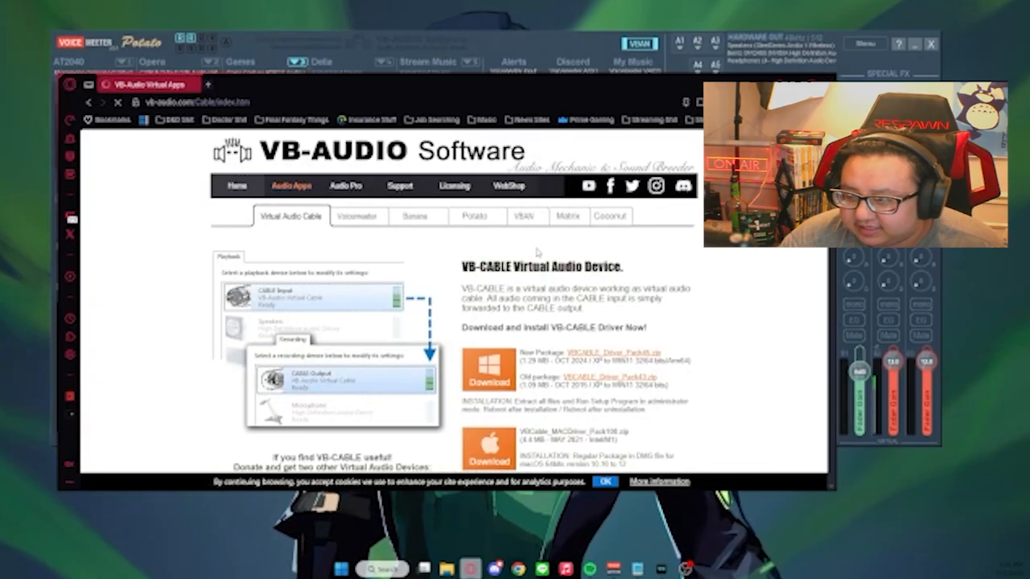
pyautogui.click(463, 210)
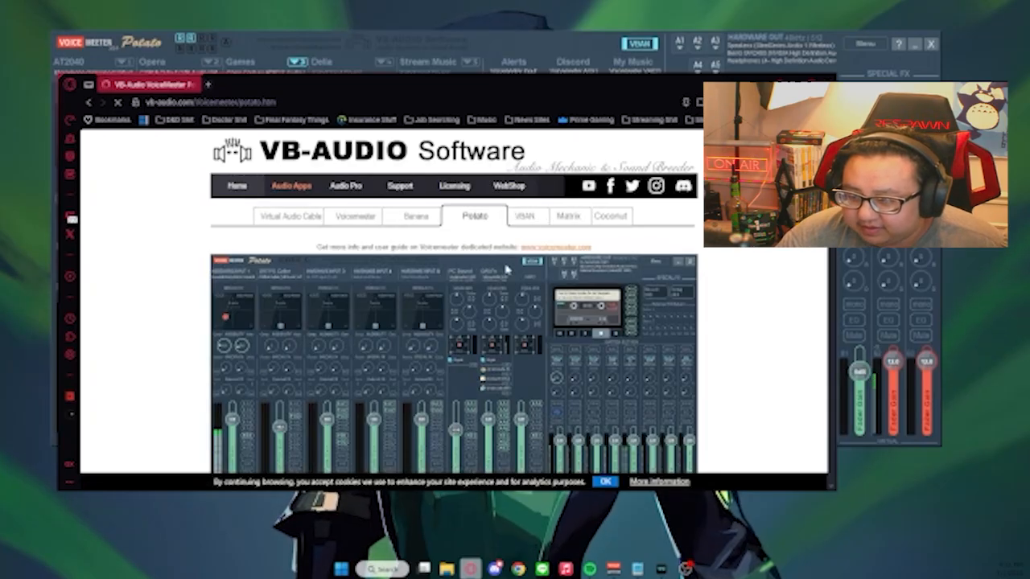
pyautogui.scroll(-2, 515, 265)
pyautogui.scroll(-2, 519, 266)
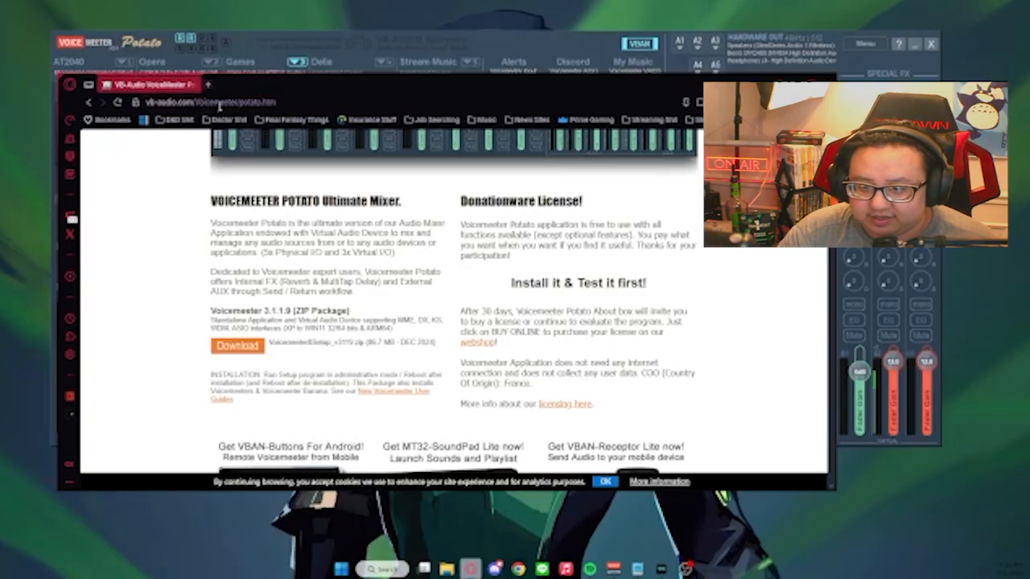
# Step: Search the web for "voicemod", view the official Voicemod site and put the browser away
pyautogui.click(238, 103)
pyautogui.write('voicemod')
pyautogui.press('Return')
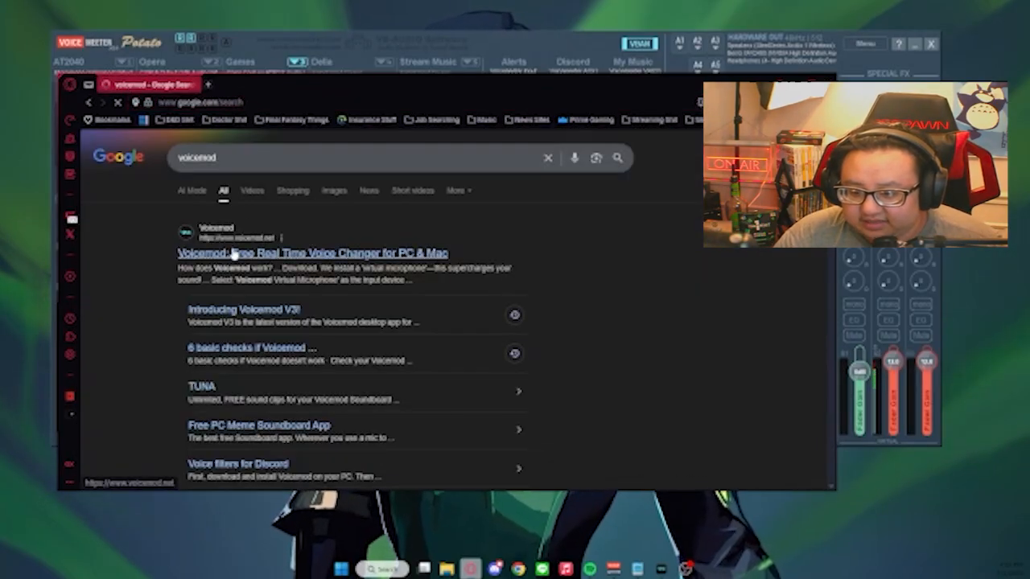
pyautogui.click(255, 252)
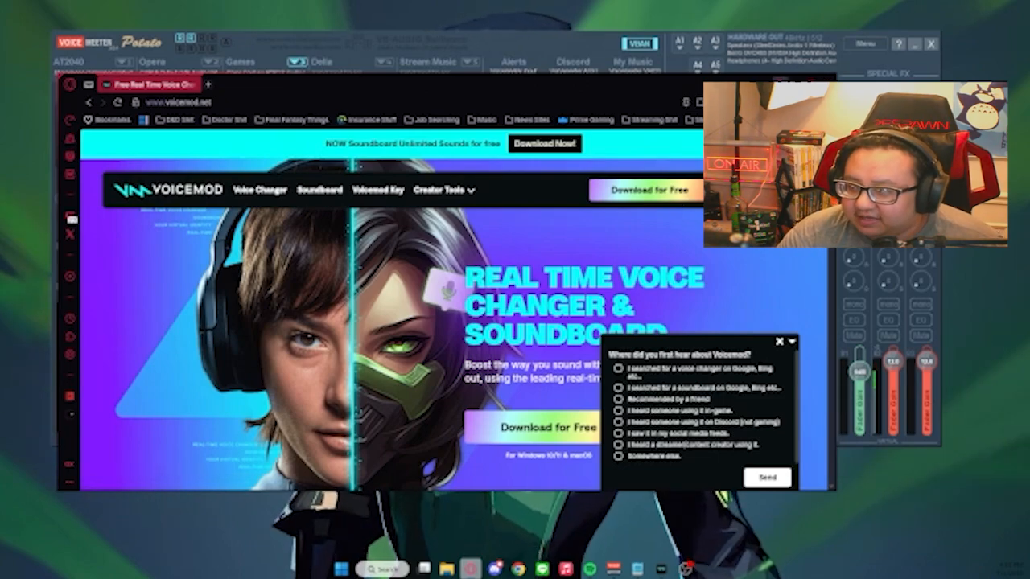
pyautogui.click(774, 82)
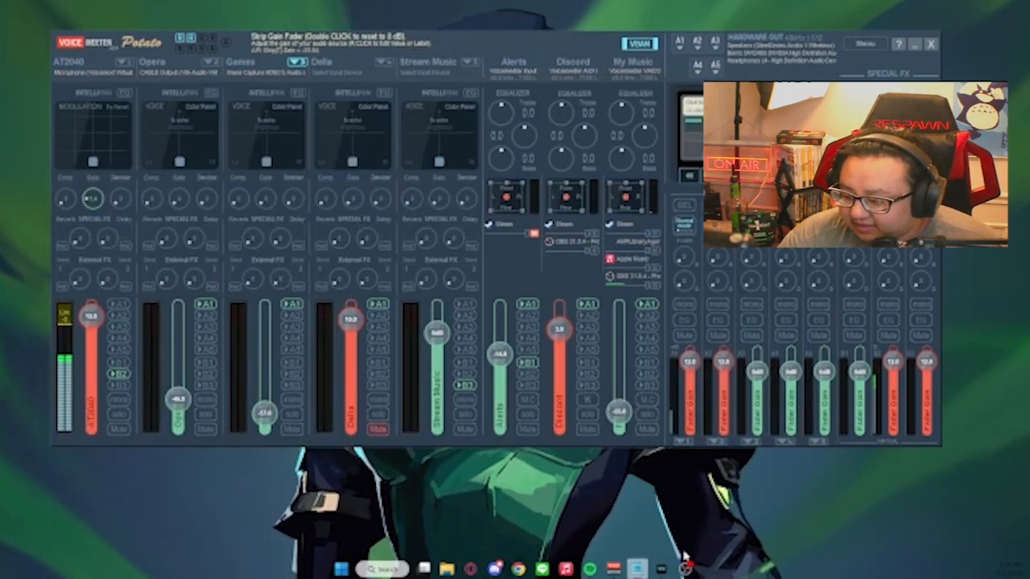
# Step: Switch to Voicemod and review the microphone input devices available in its audio settings, keeping Microphone (2- USB Audio CODEC)
pyautogui.click(661, 569)
pyautogui.moveTo(464, 118); pyautogui.dragTo(496, 16)
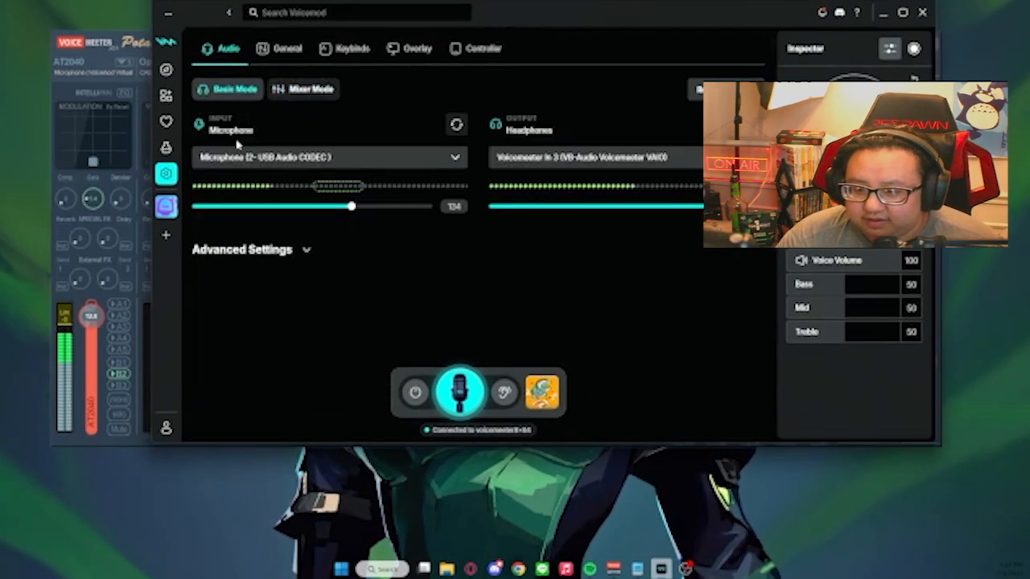
pyautogui.click(337, 158)
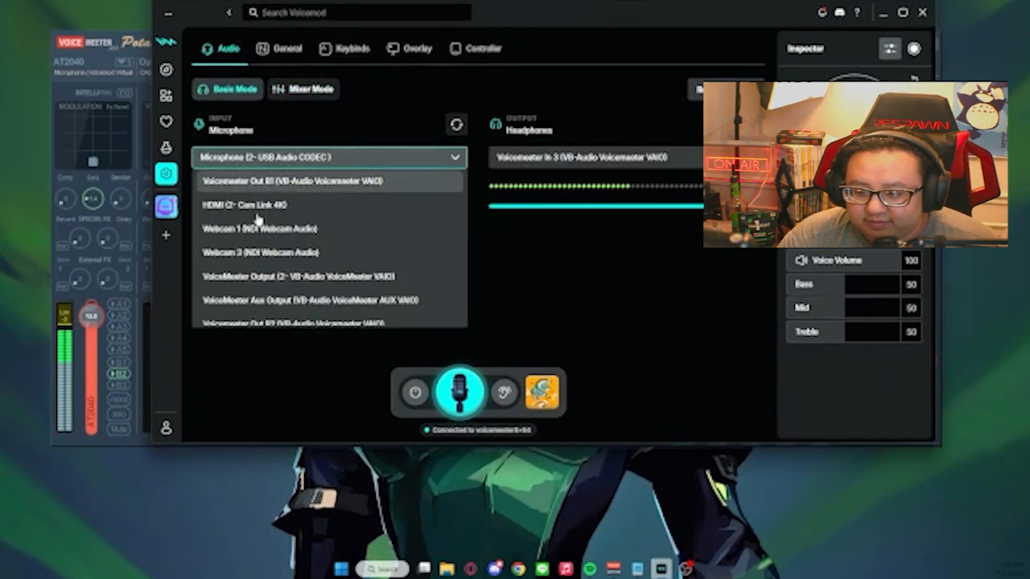
pyautogui.click(363, 112)
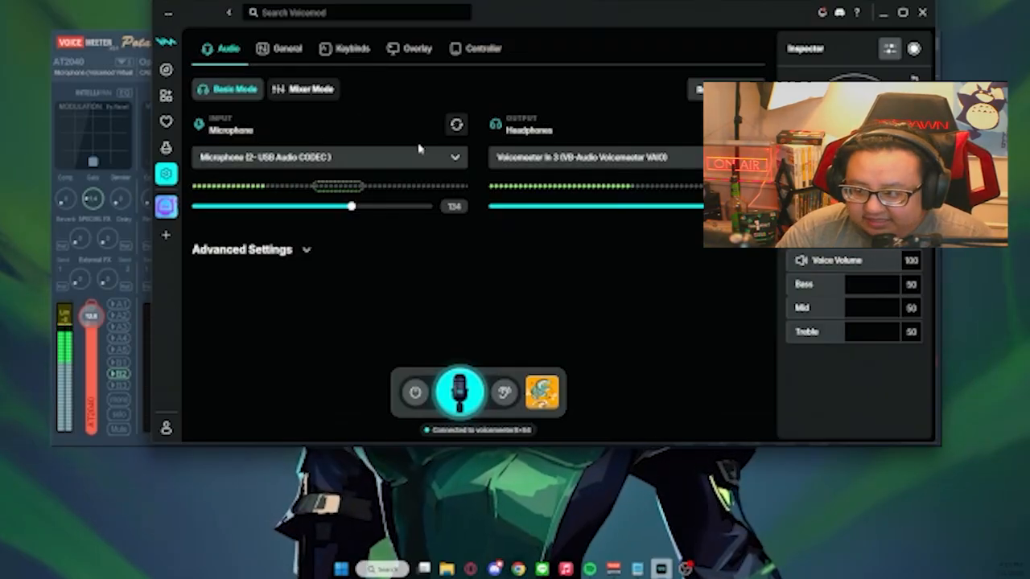
# Step: Review the headphone output devices offered in Voicemod's audio settings, then return to Voicemeeter
pyautogui.click(621, 161)
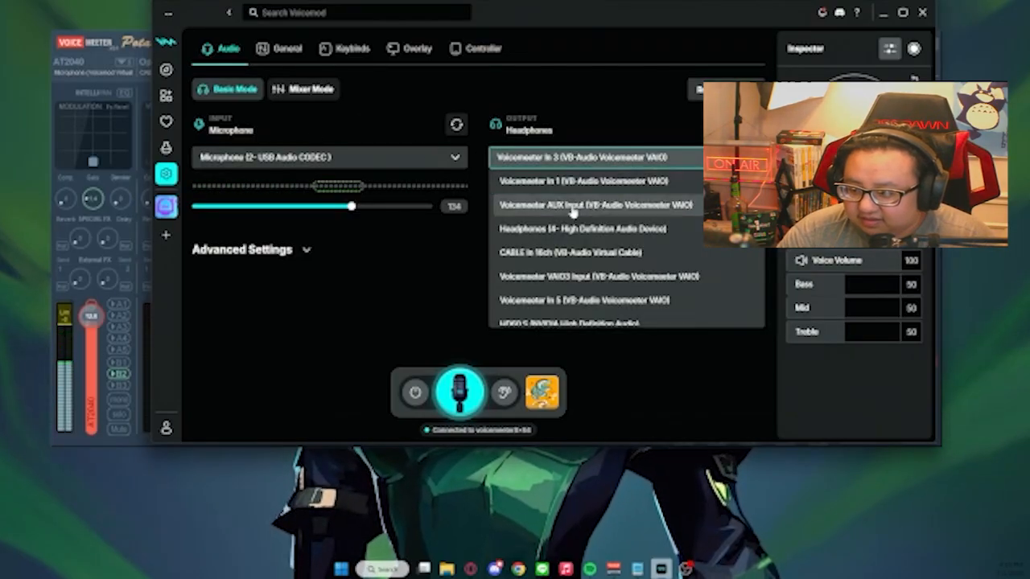
pyautogui.scroll(-1, 573, 211)
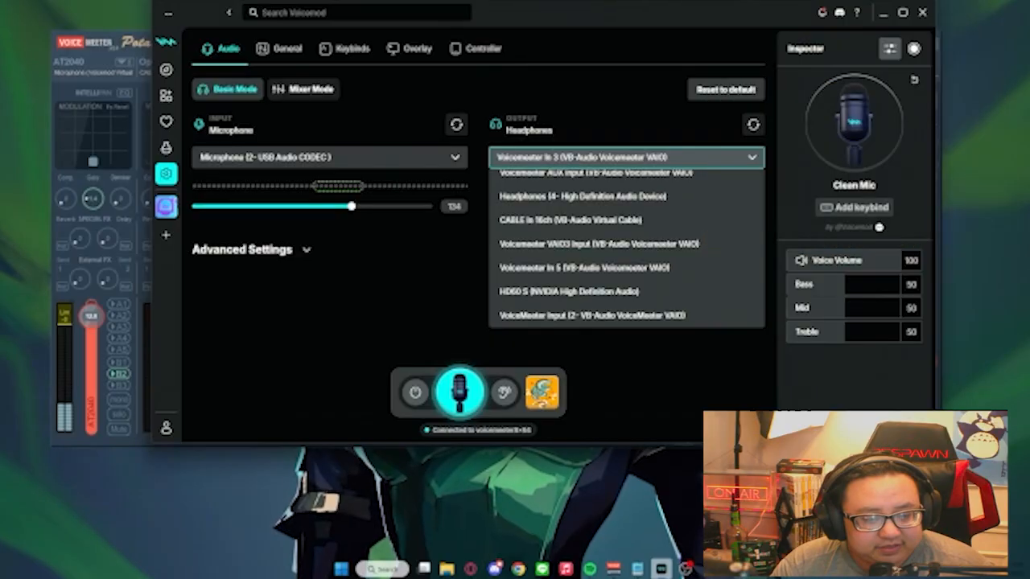
pyautogui.click(882, 13)
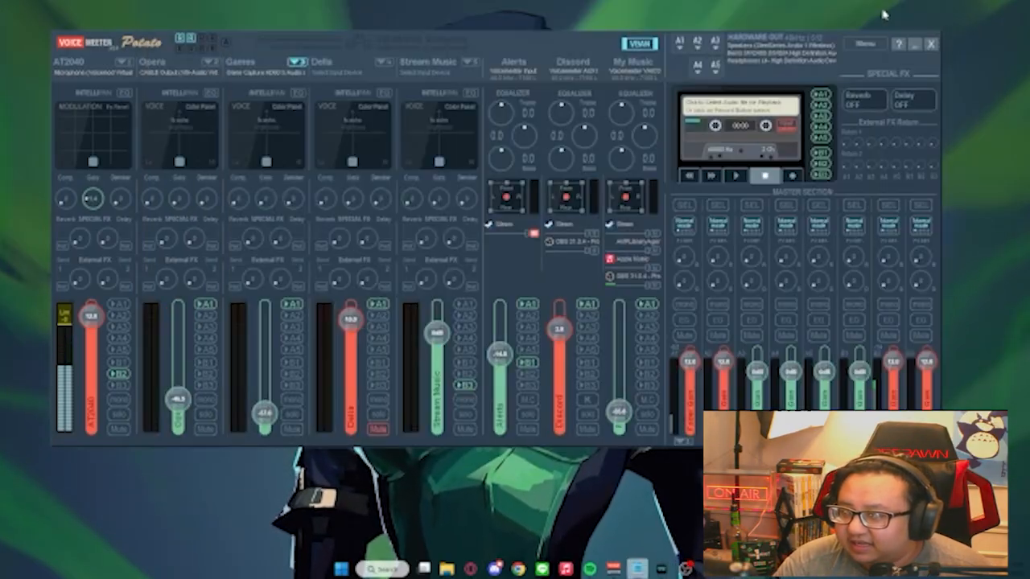
# Step: Set the A1 hardware output to Speakers (SteelSeries Arctis 1 Wireless), after trying Speakers (2- USB Audio CODEC)
pyautogui.click(680, 46)
pyautogui.click(867, 78)
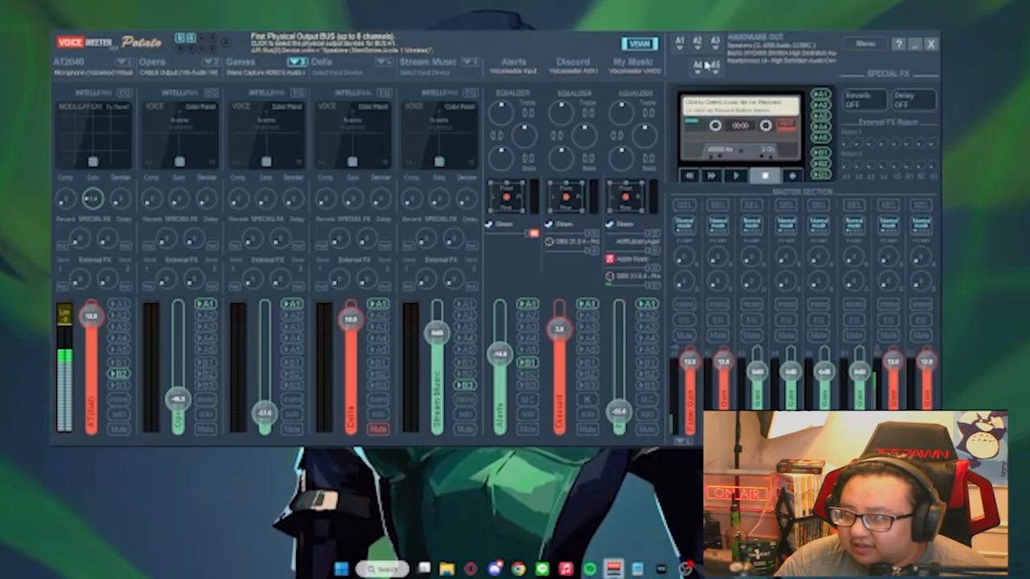
pyautogui.click(809, 53)
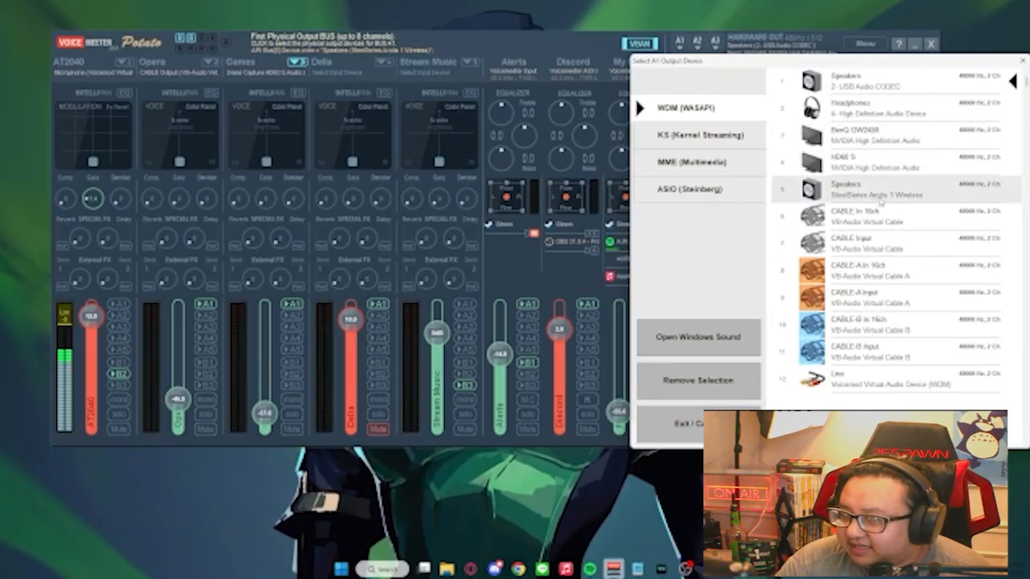
pyautogui.click(801, 191)
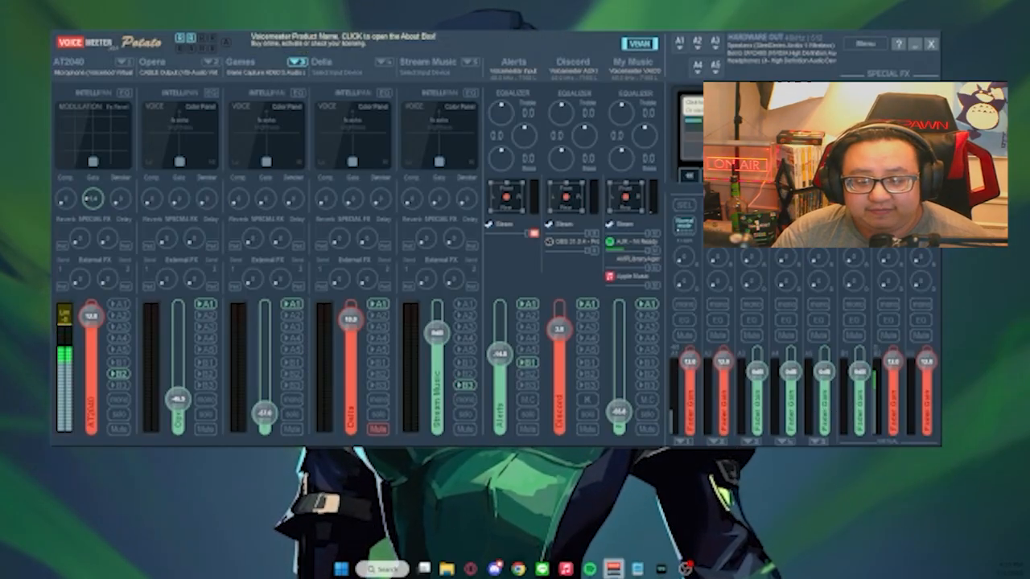
# Step: Examine the input devices available for the first hardware input strip and leave the list without changing the selection
pyautogui.click(95, 72)
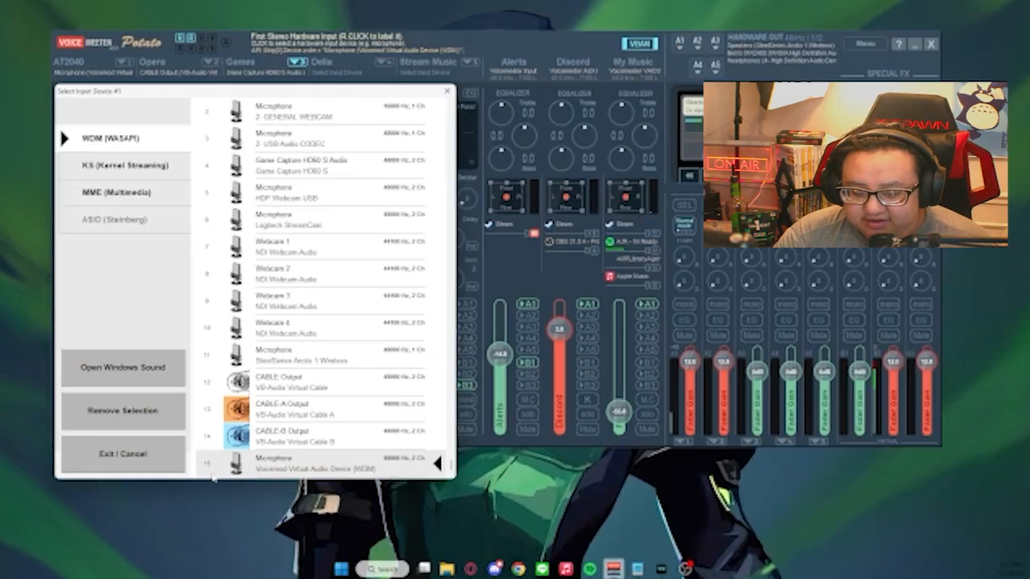
pyautogui.click(96, 457)
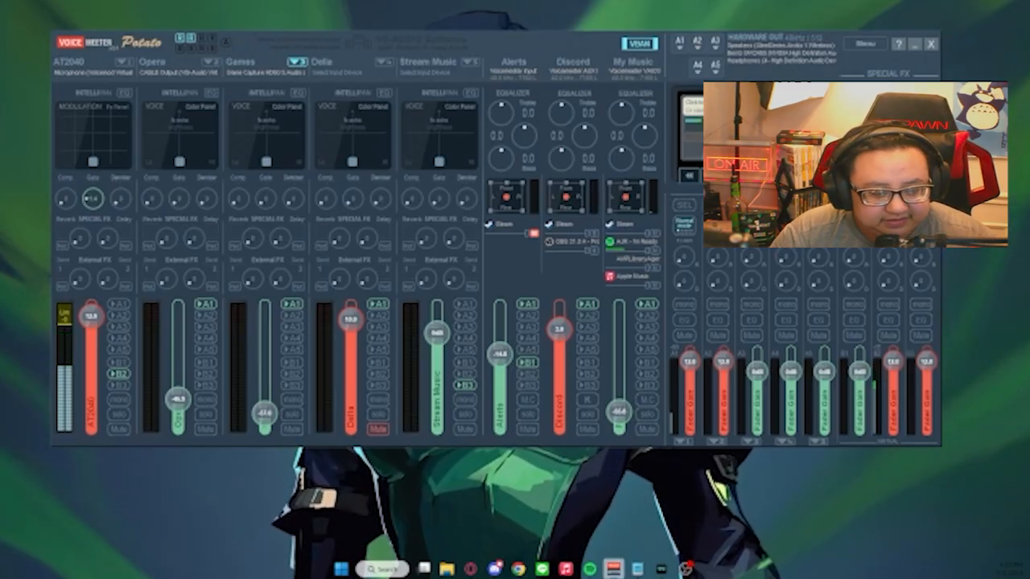
pyautogui.click(125, 306)
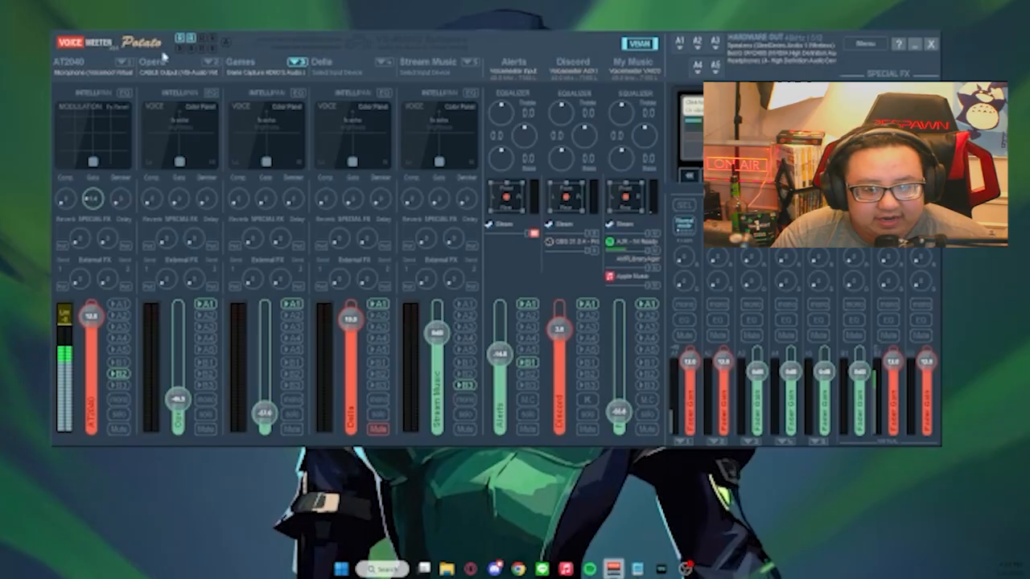
# Step: Open the name label of the first hardware input strip for editing and keep it as AT2040
pyautogui.click(83, 65)
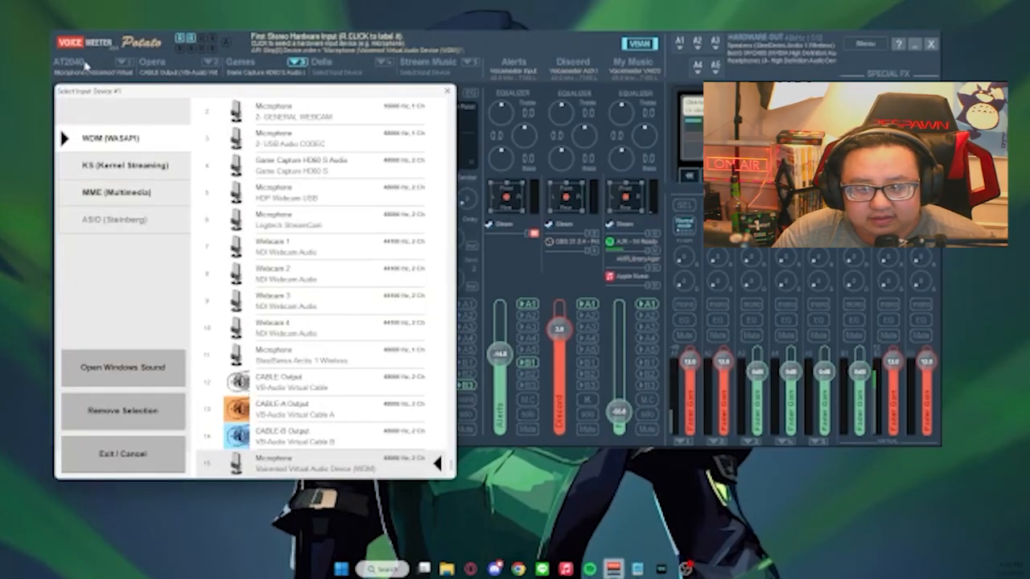
pyautogui.click(84, 64)
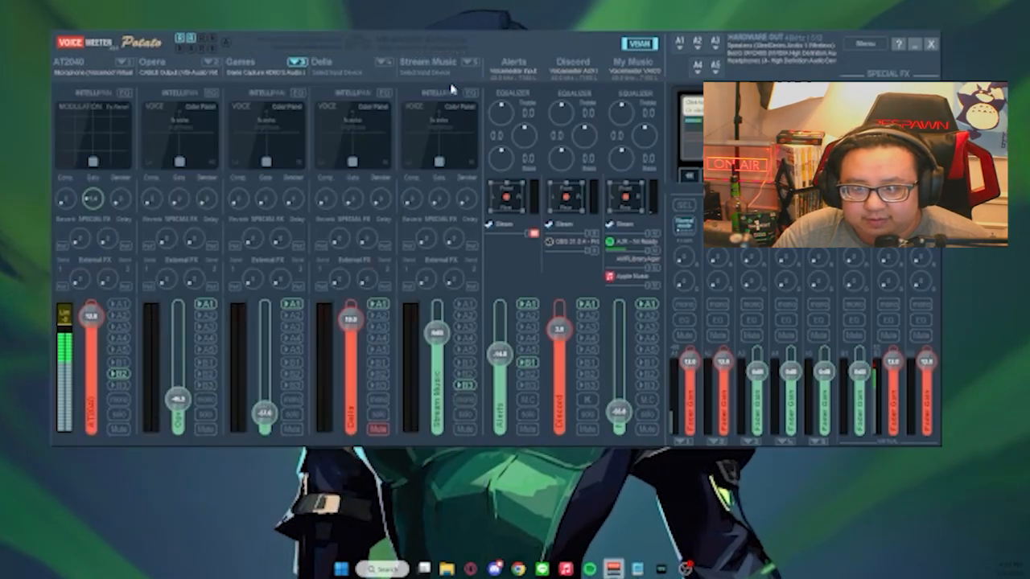
pyautogui.rightClick(83, 64)
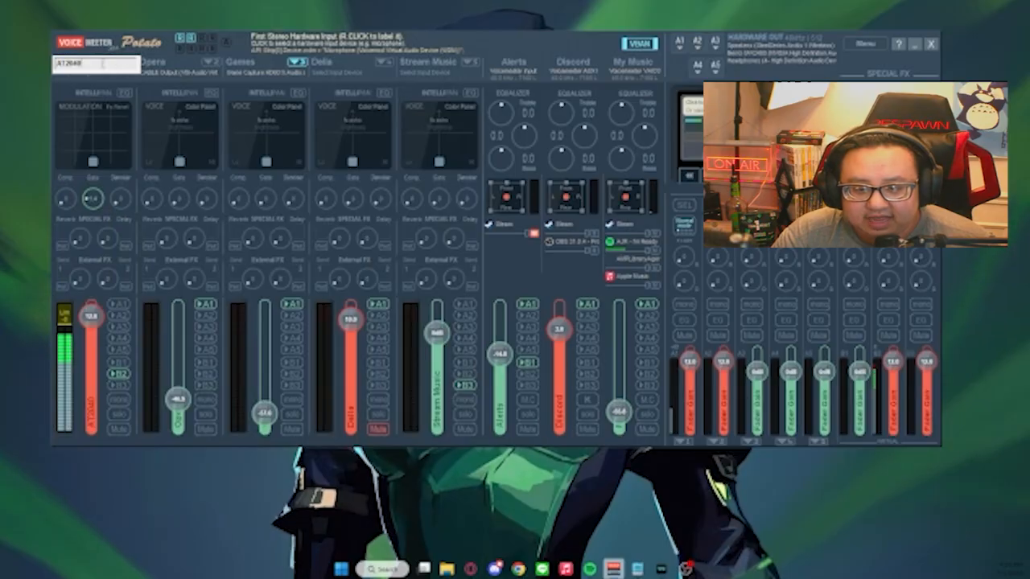
pyautogui.press('Return')
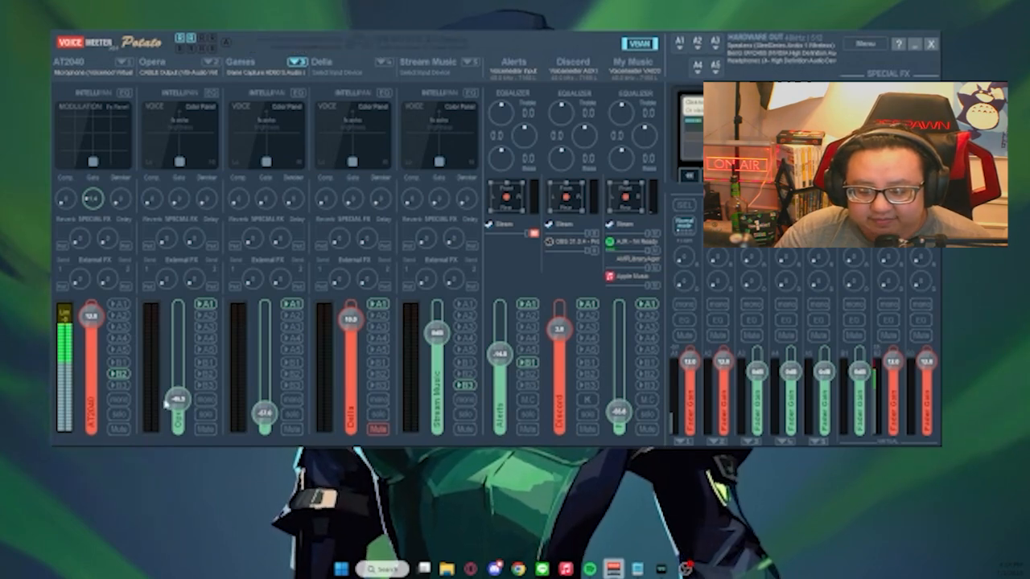
# Step: Raise the Opera strip's gain fader, then bring it back down to about -39 dB
pyautogui.moveTo(171, 402); pyautogui.dragTo(171, 377)
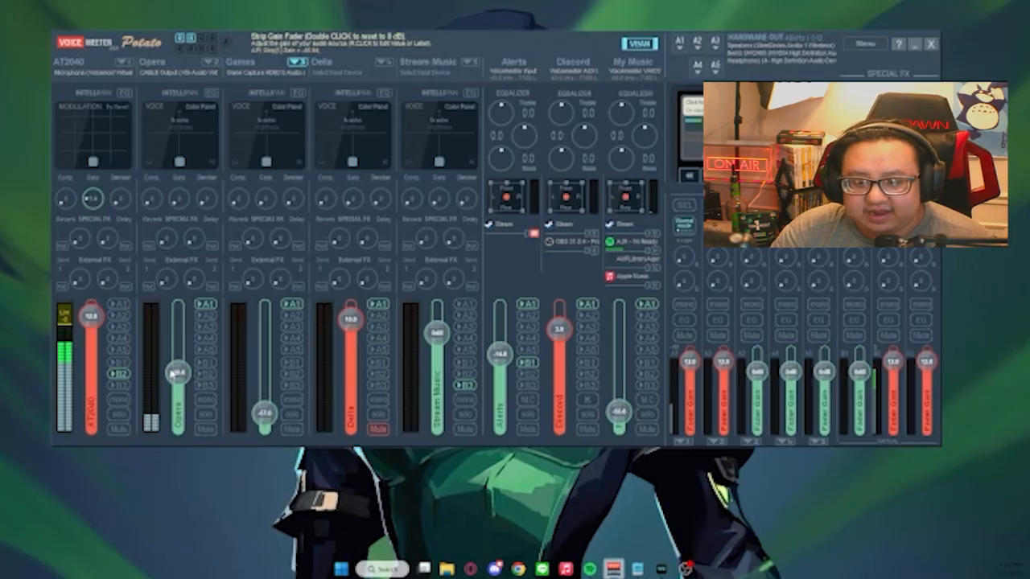
pyautogui.moveTo(172, 370); pyautogui.dragTo(172, 386)
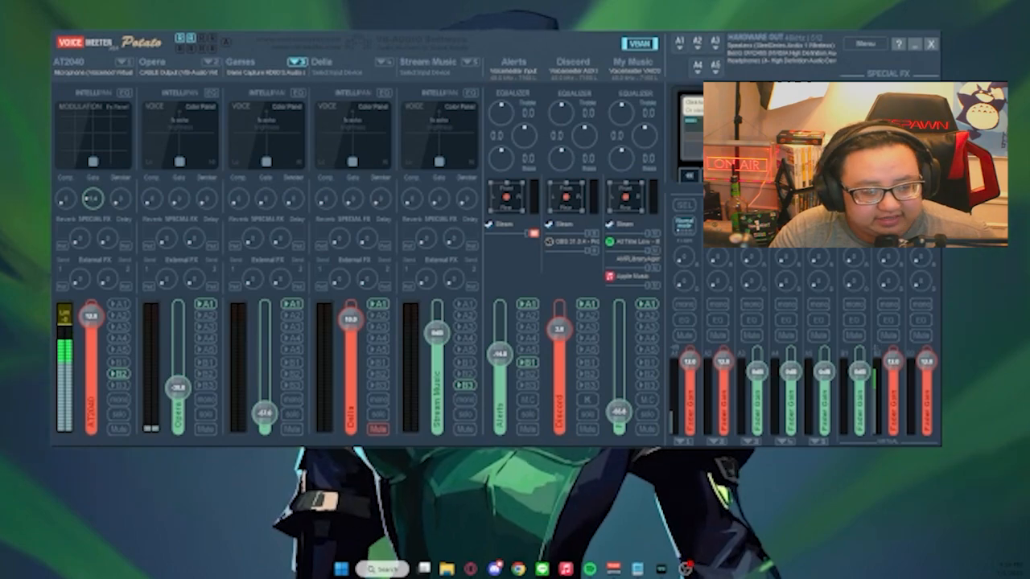
# Step: Switch to Windows Settings in a maximized window and open the Voicemeeter AUX Input properties from the system sound settings
pyautogui.moveTo(1029, 12); pyautogui.dragTo(402, 36)
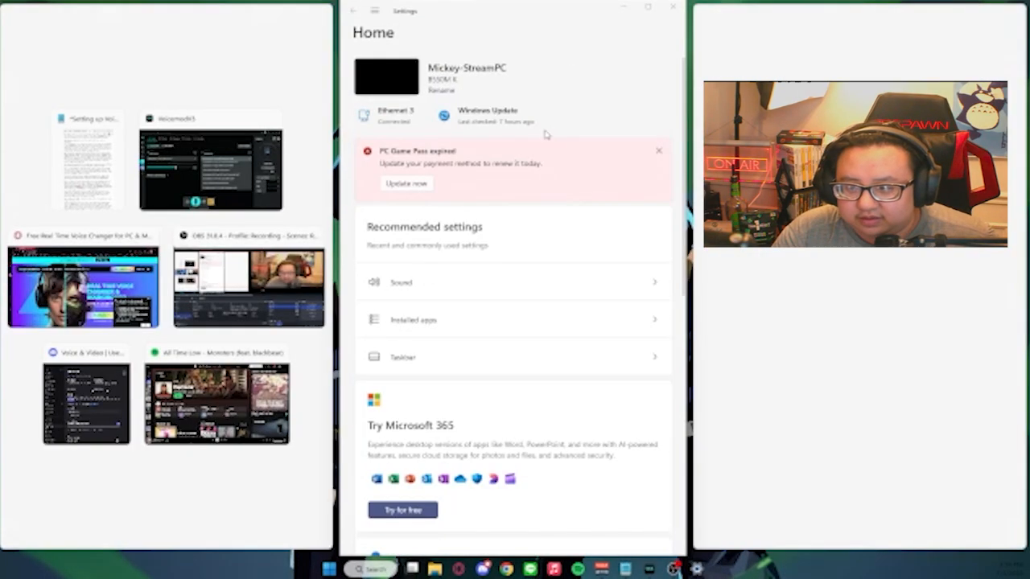
pyautogui.click(567, 94)
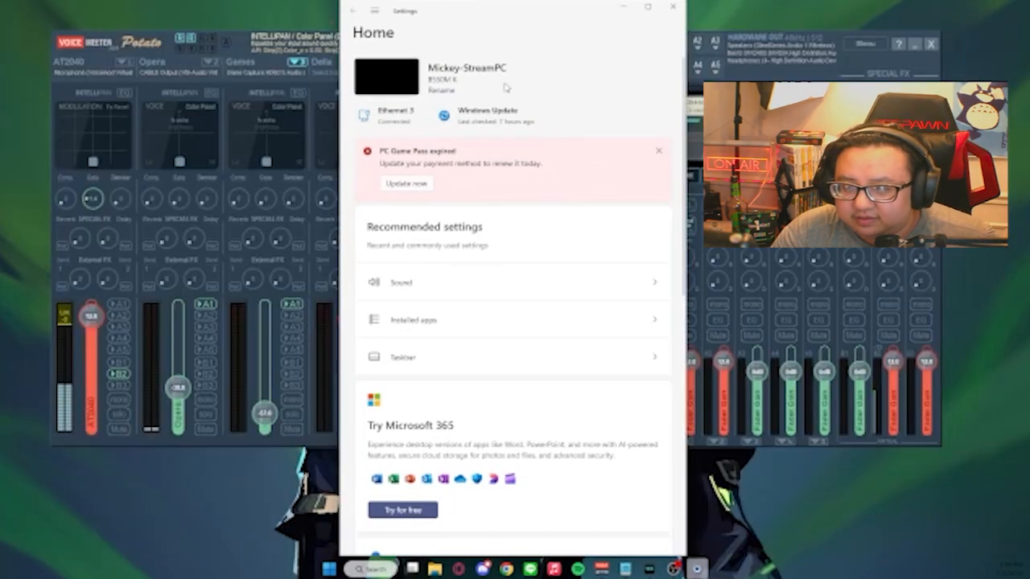
pyautogui.doubleClick(590, 14)
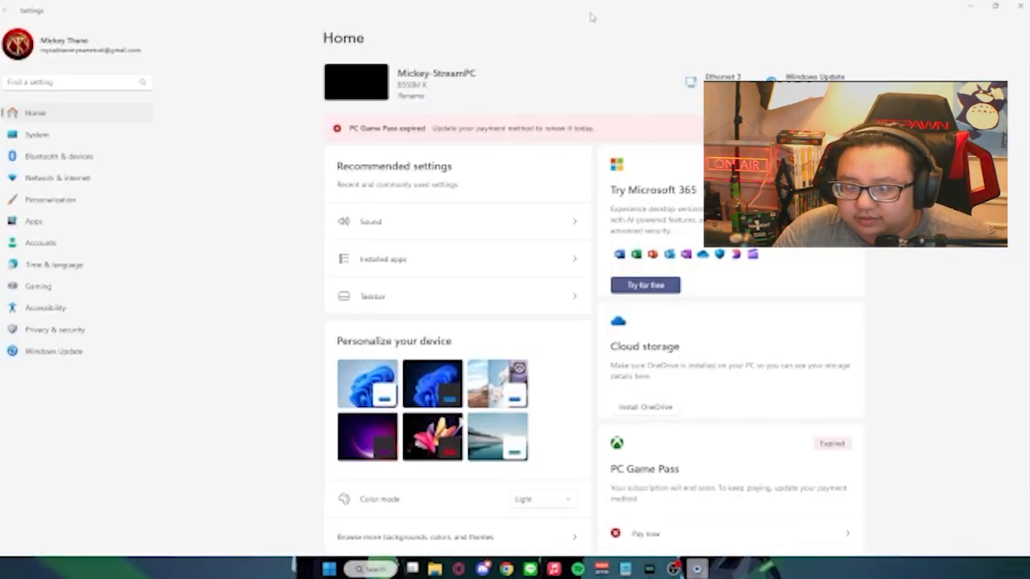
pyautogui.click(62, 136)
pyautogui.click(469, 184)
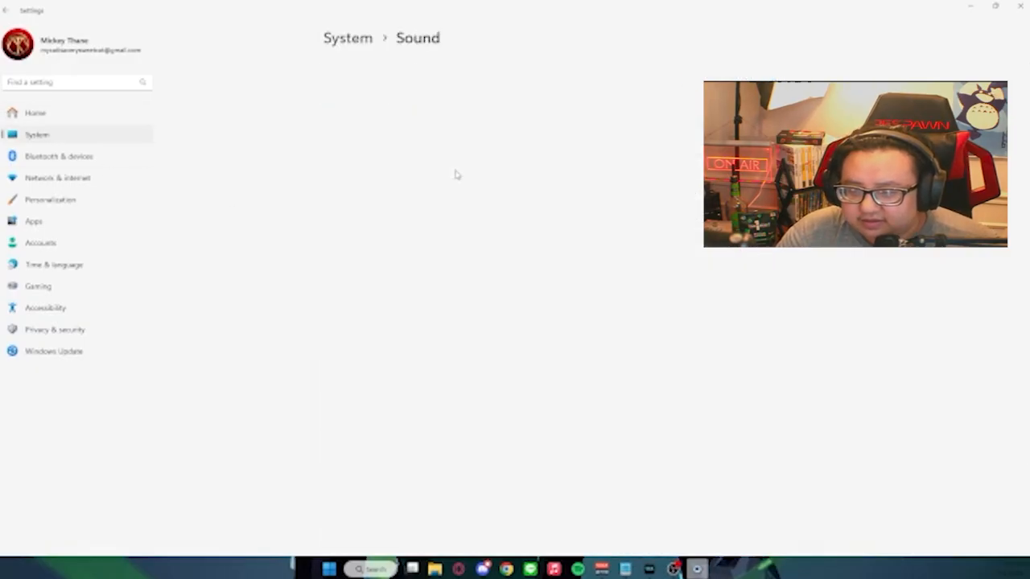
pyautogui.click(455, 172)
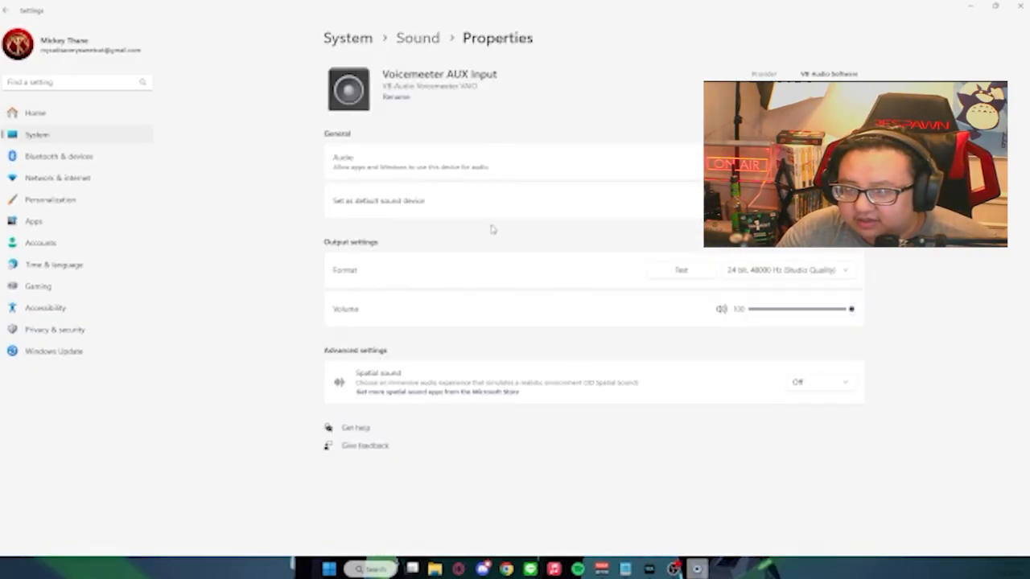
# Step: Open the system volume mixer, expand Opera GX Internet Browser to examine its output and input devices, and minimize Settings
pyautogui.hotkey('alt', 'Left')
pyautogui.scroll(-10, 483, 226)
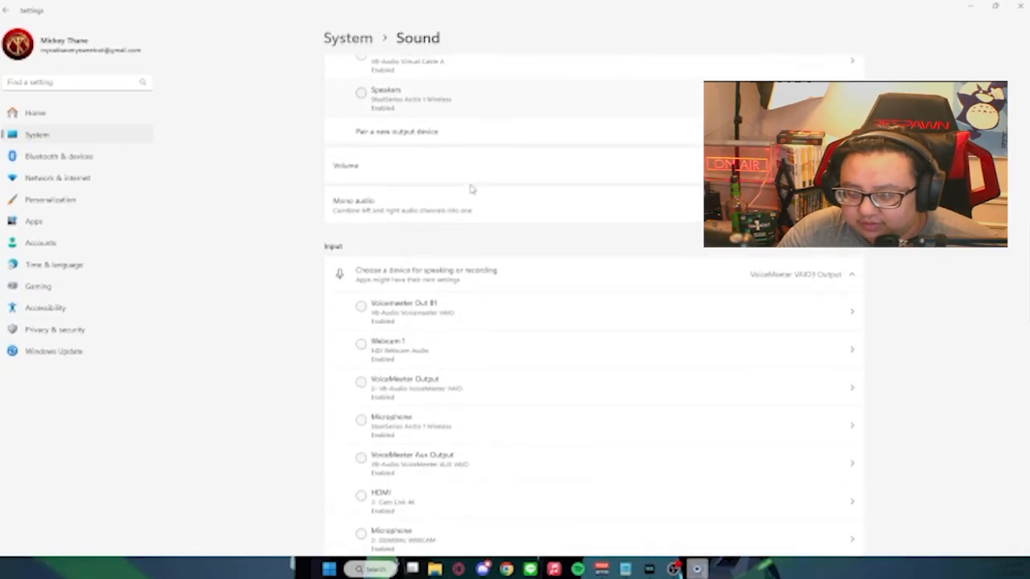
pyautogui.scroll(-12, 471, 188)
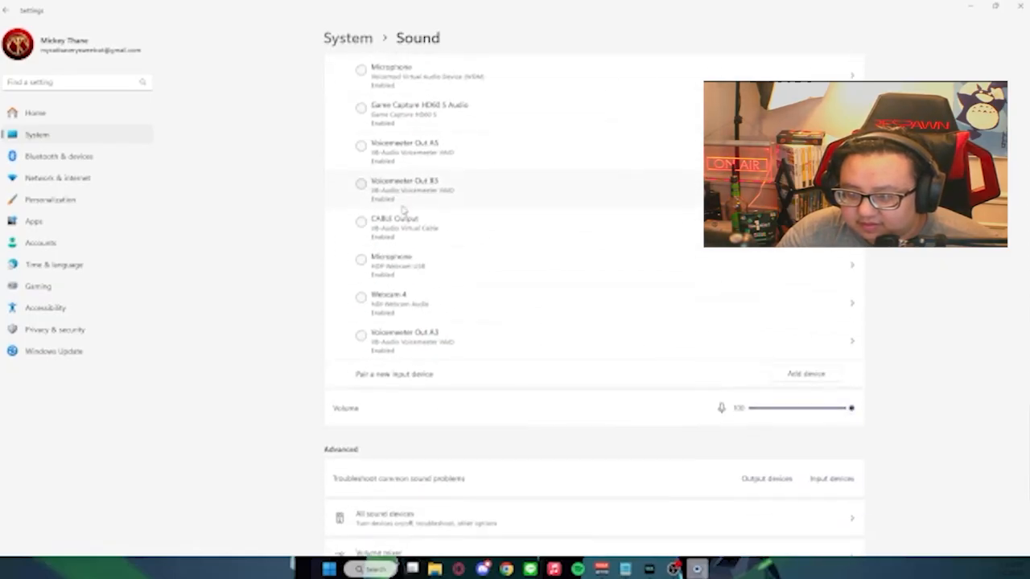
pyautogui.scroll(-3, 394, 209)
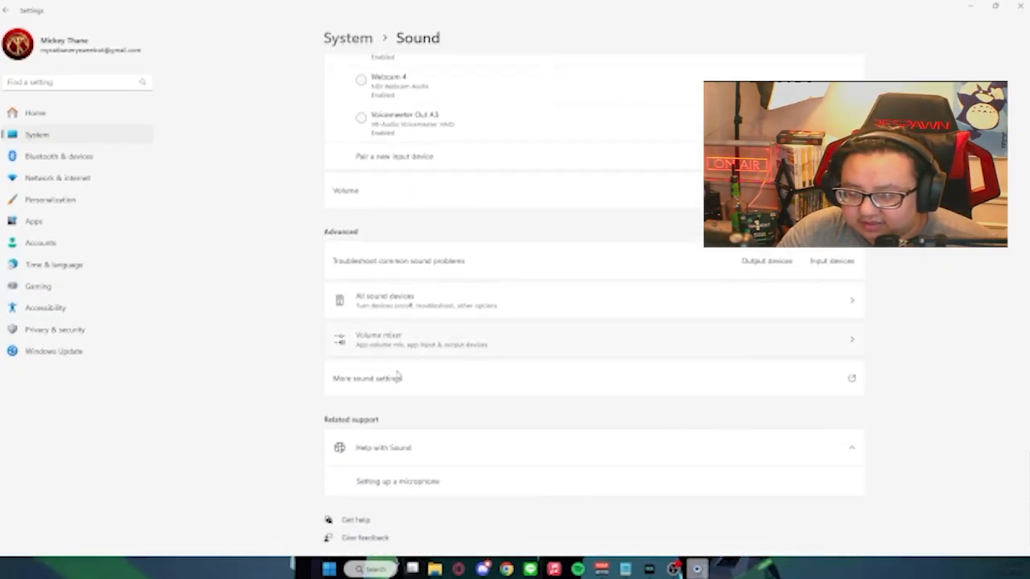
pyautogui.click(412, 339)
pyautogui.scroll(-5, 424, 294)
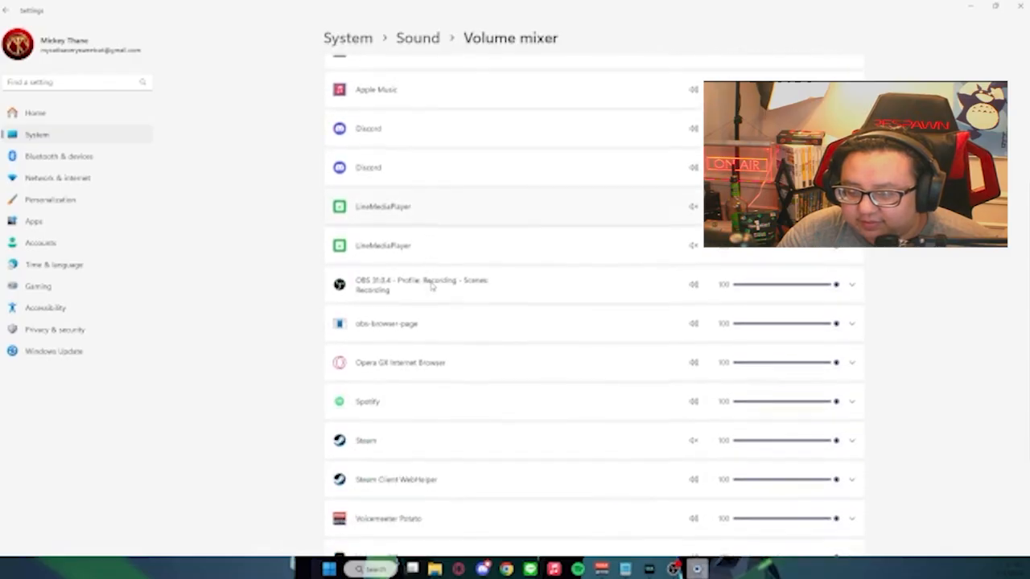
pyautogui.scroll(-3, 435, 285)
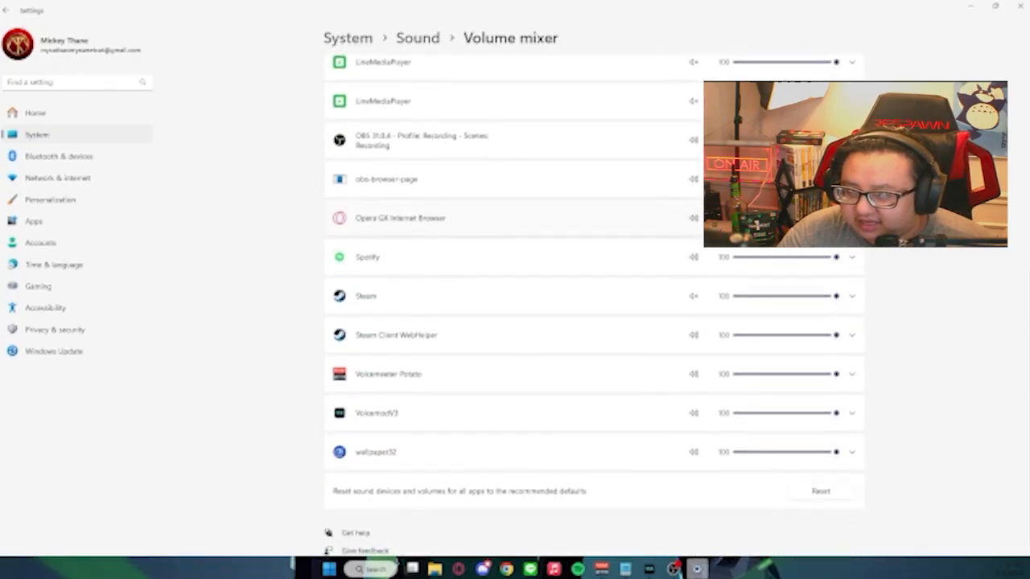
pyautogui.click(852, 218)
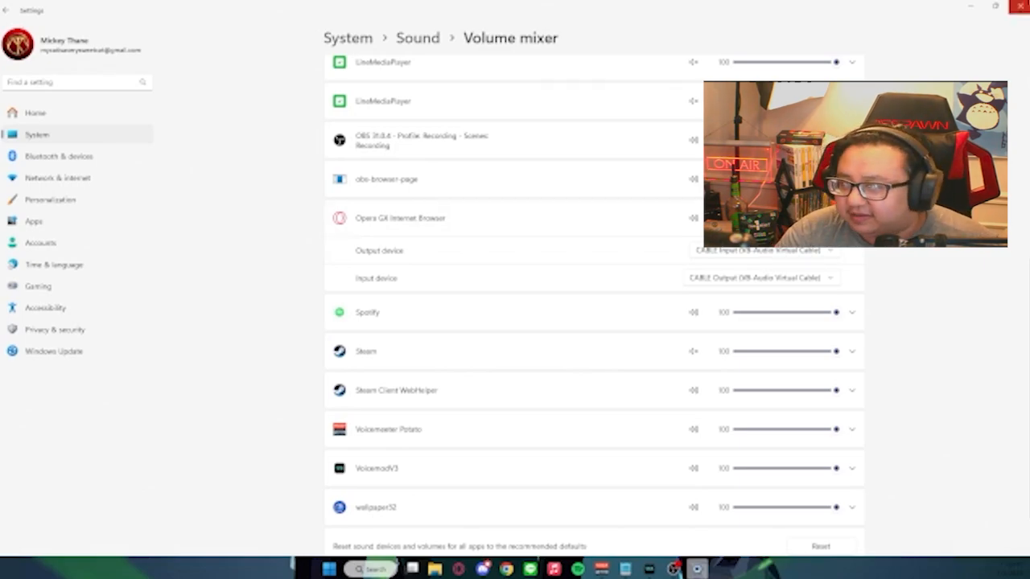
pyautogui.click(970, 6)
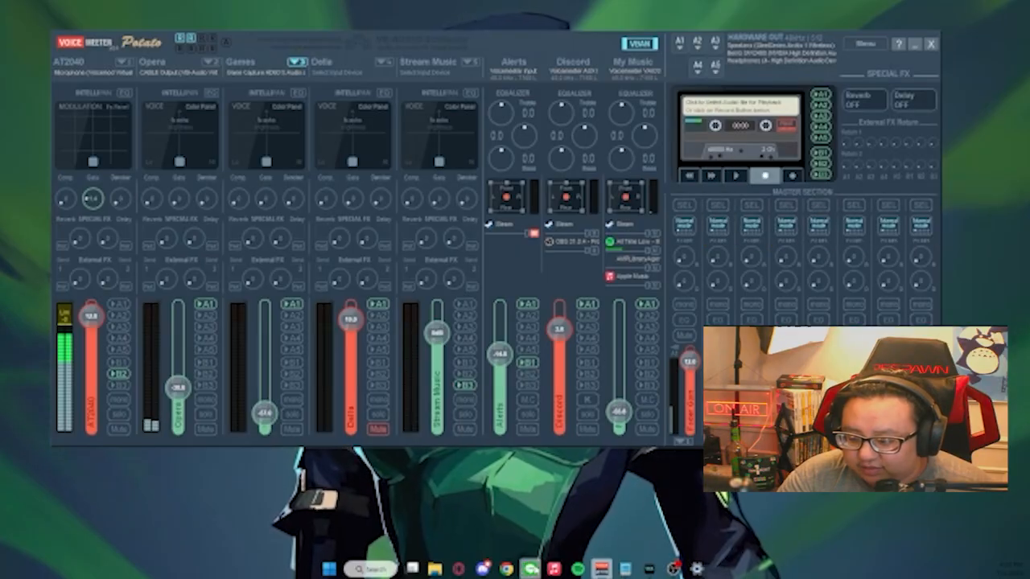
# Step: Switch to Discord's Voice & Video settings and examine both device lists, keeping Voicemeeter Out B2 as input and Voicemeeter AUX Input as output
pyautogui.click(478, 572)
pyautogui.click(515, 143)
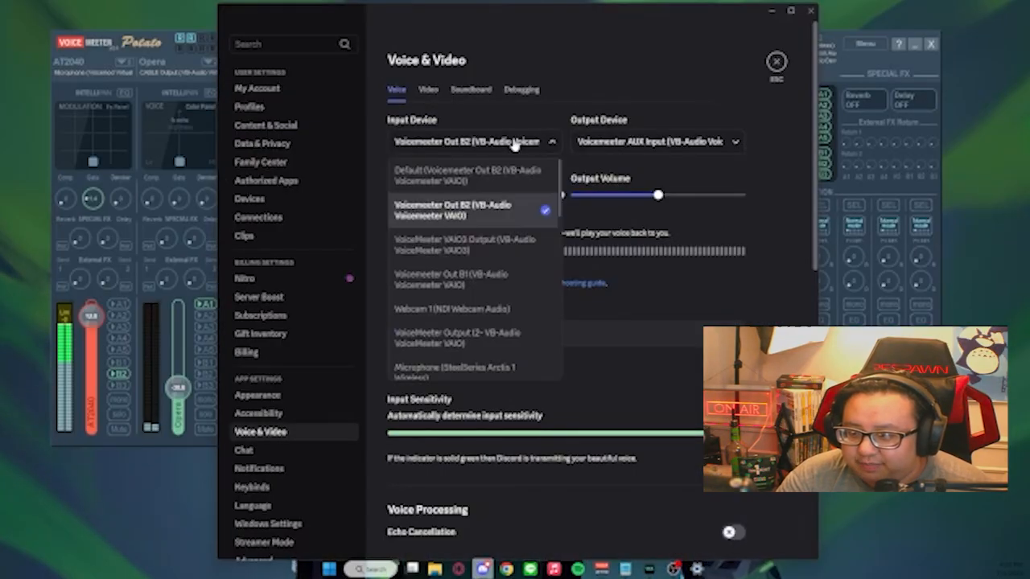
pyautogui.click(508, 214)
pyautogui.click(674, 141)
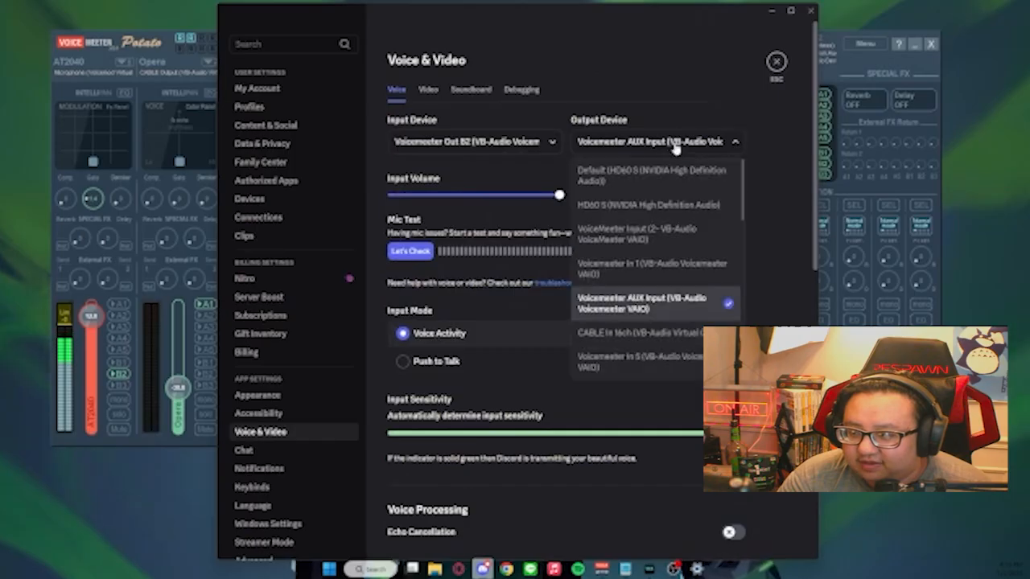
pyautogui.click(684, 94)
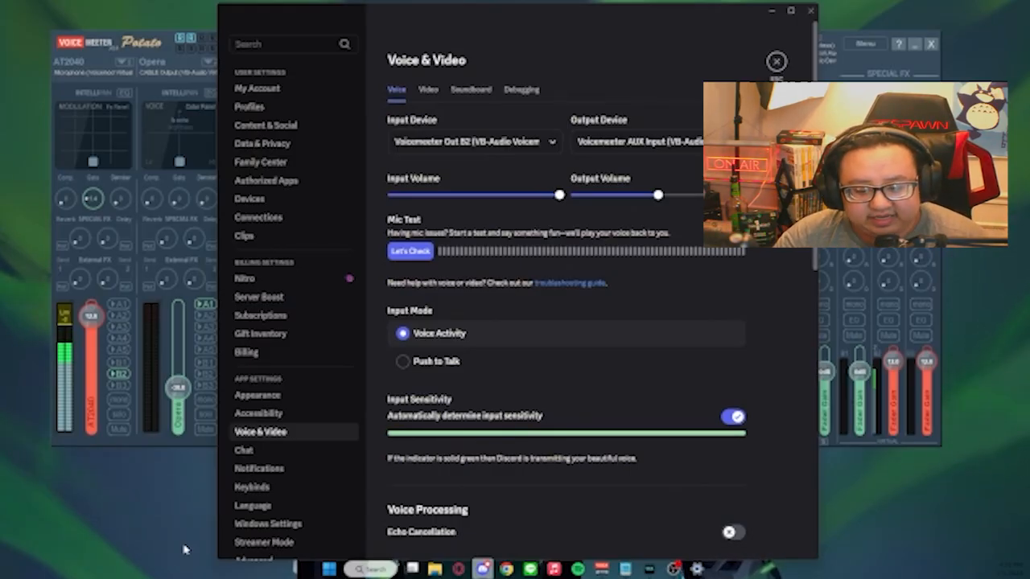
# Step: Return to Voicemeeter Potato and open the second virtual input strip's name label for editing, keeping it as Discord
pyautogui.click(774, 12)
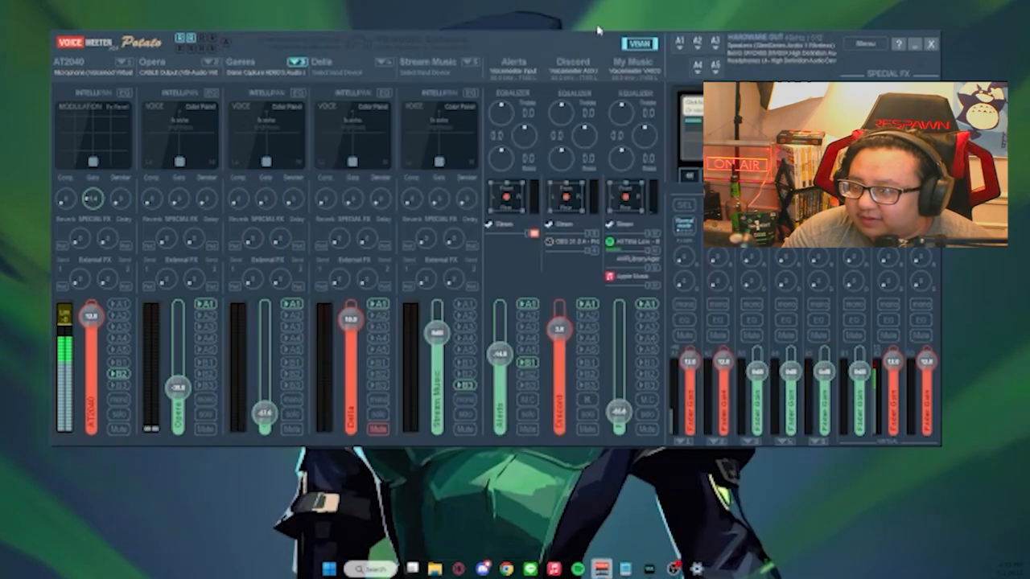
pyautogui.rightClick(576, 69)
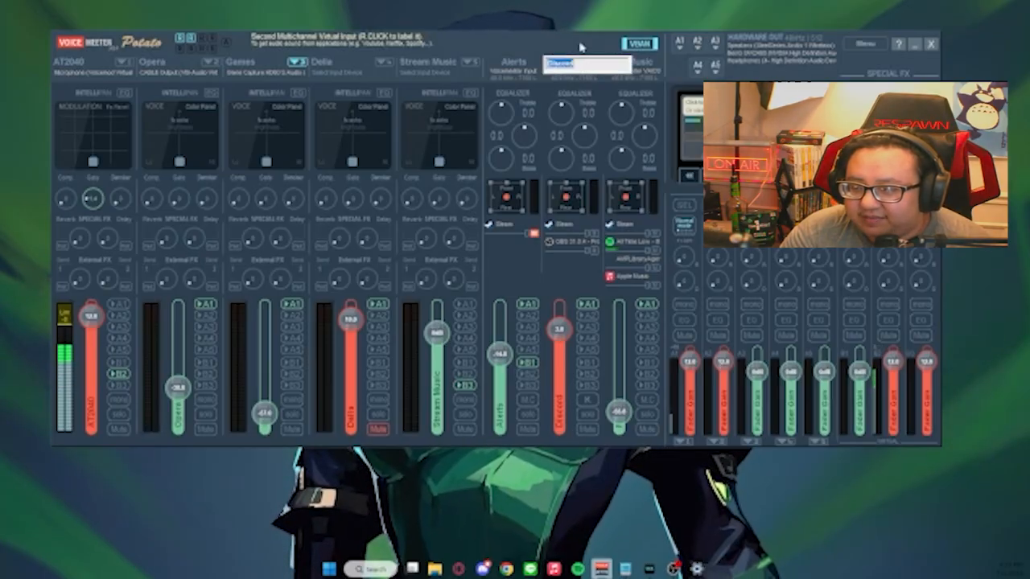
pyautogui.click(580, 50)
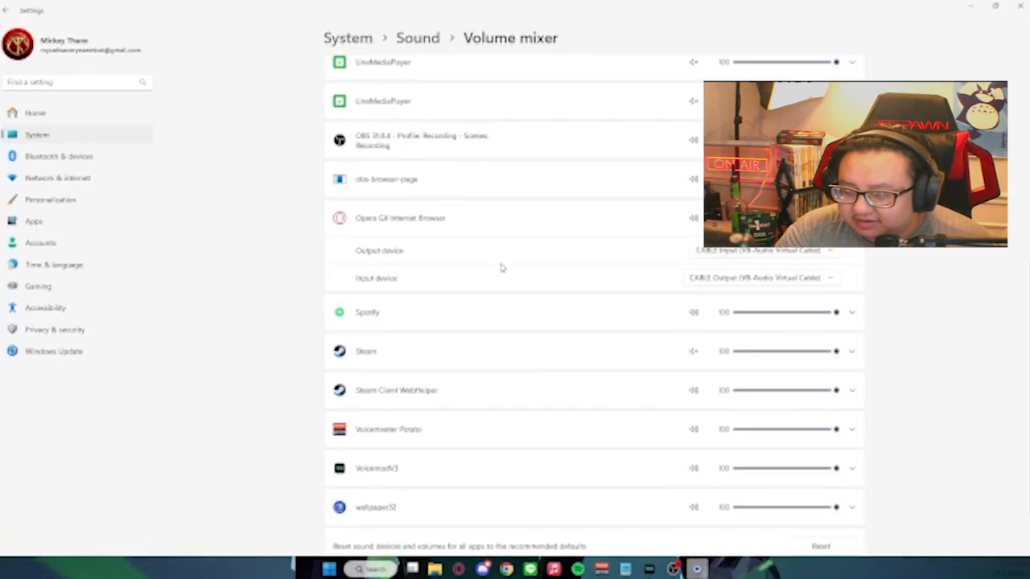
# Step: In the Windows volume mixer, expand Spotify and examine its output device choices, keeping Voicemeeter VAIO3 Input
pyautogui.click(852, 312)
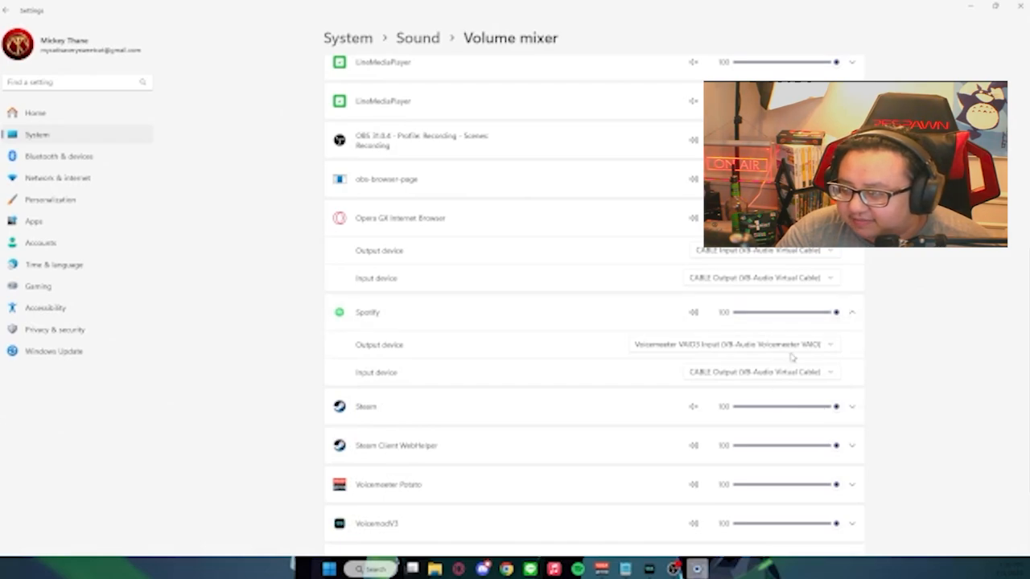
pyautogui.click(795, 346)
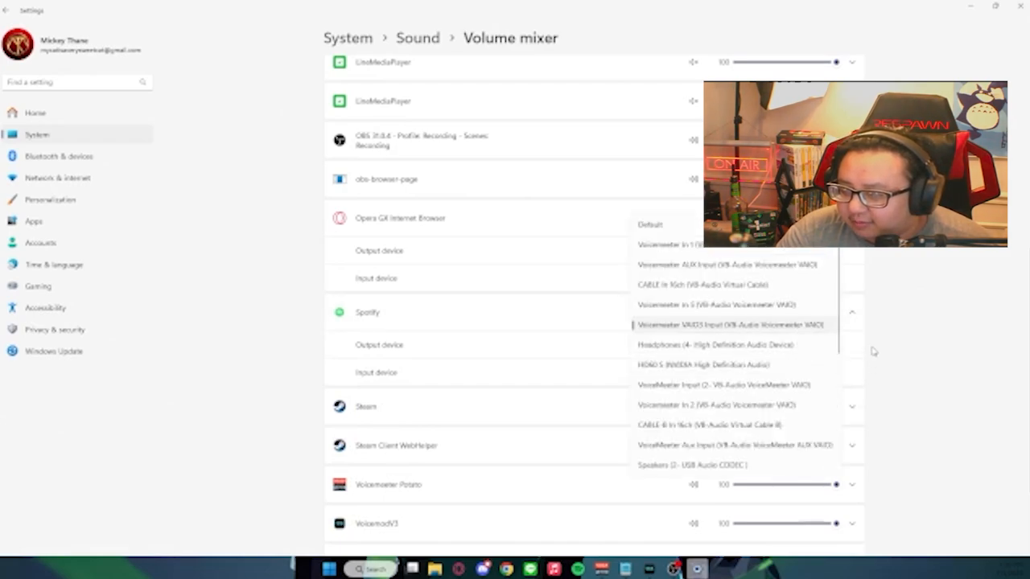
pyautogui.click(871, 349)
# Step: Set Spotify's input device to Voicemeeter Out A5, collapse its entry and switch to Voicemeeter Potato
pyautogui.click(801, 375)
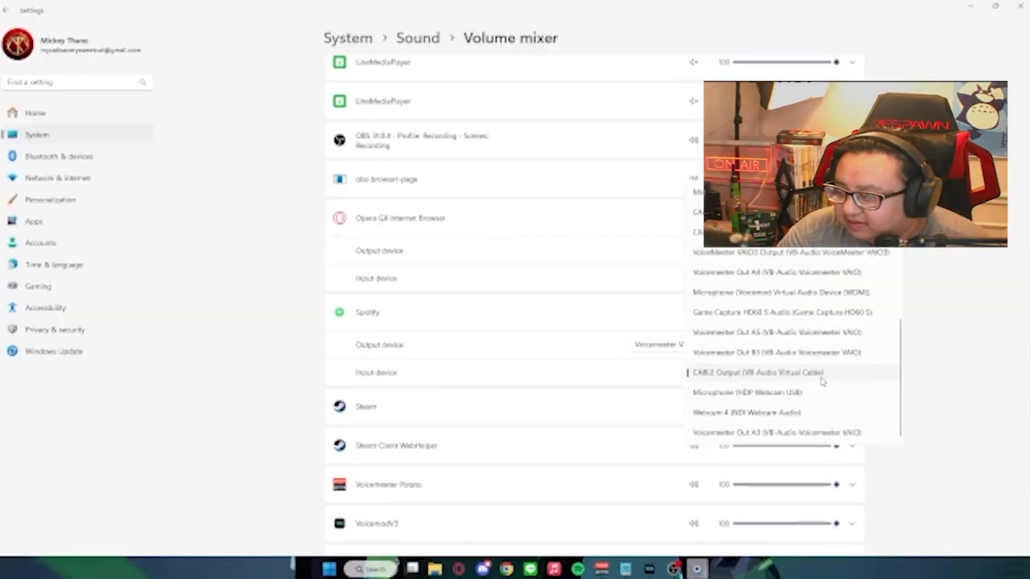
pyautogui.scroll(3, 820, 370)
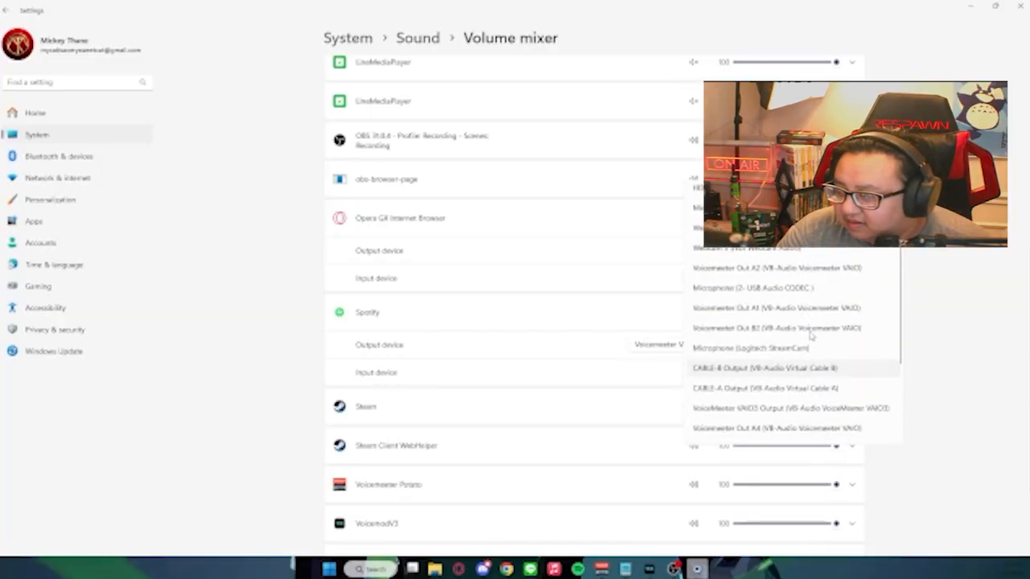
pyautogui.scroll(3, 811, 337)
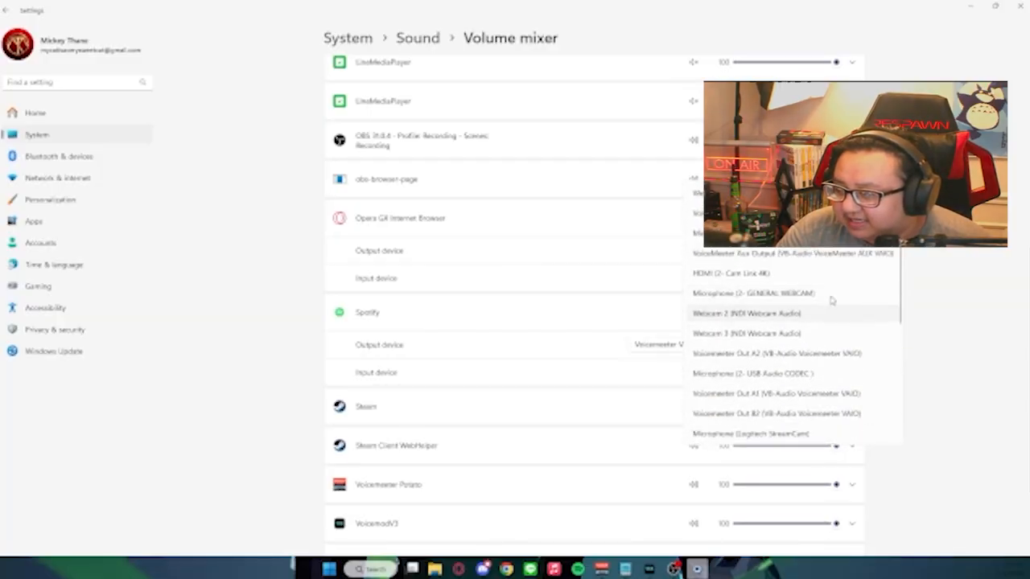
pyautogui.scroll(1, 834, 296)
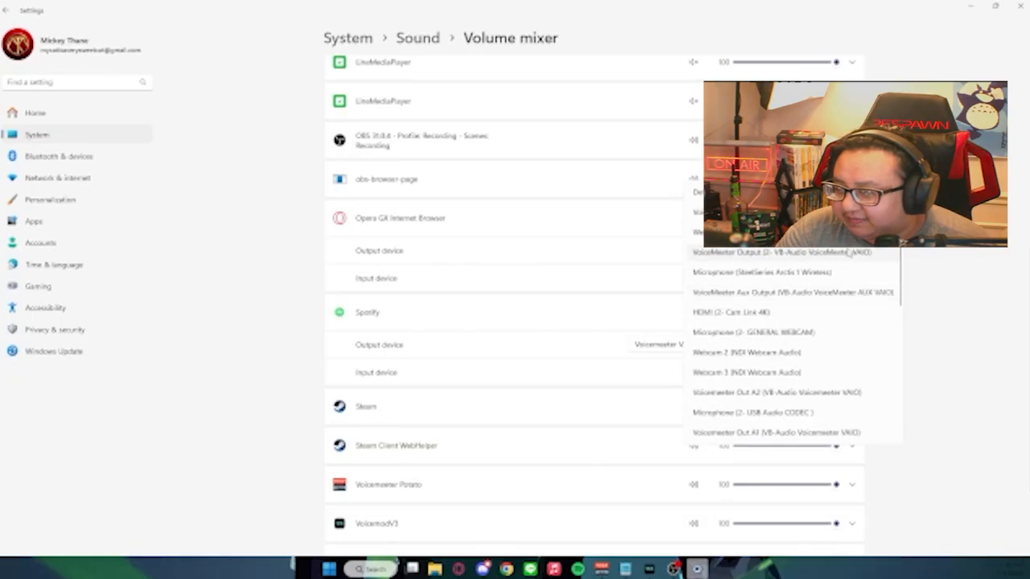
pyautogui.scroll(-5, 849, 252)
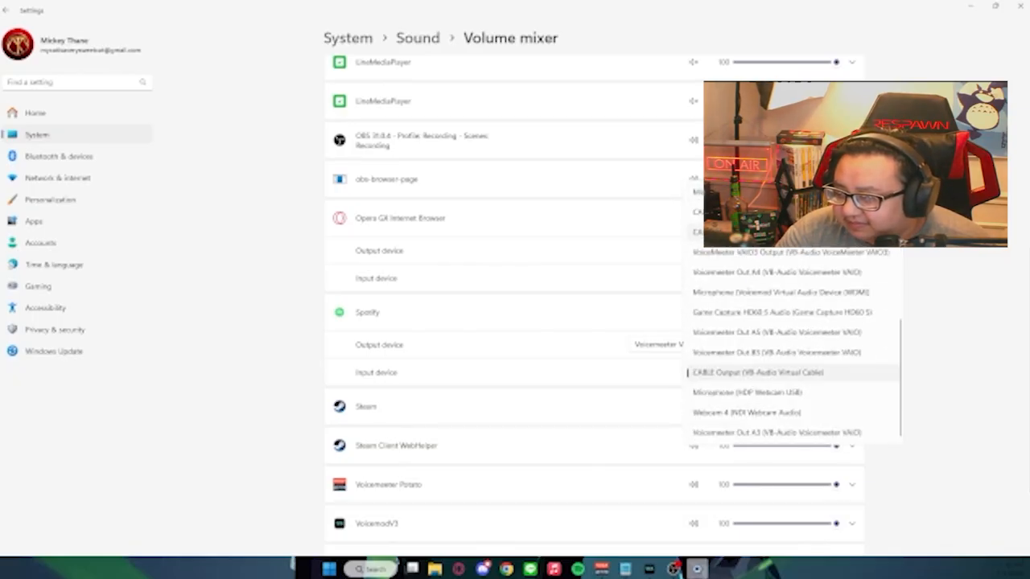
pyautogui.click(894, 338)
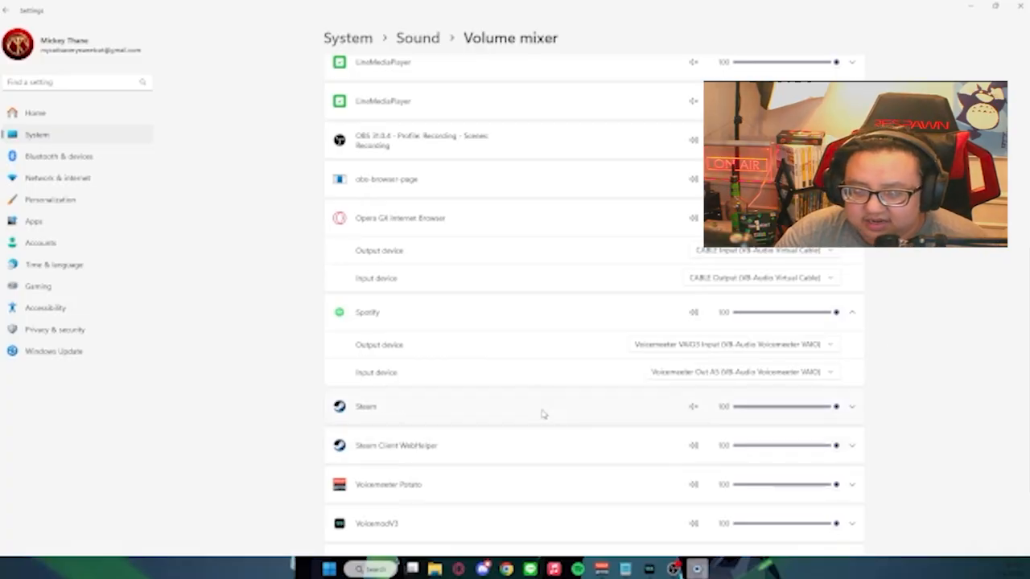
pyautogui.click(853, 311)
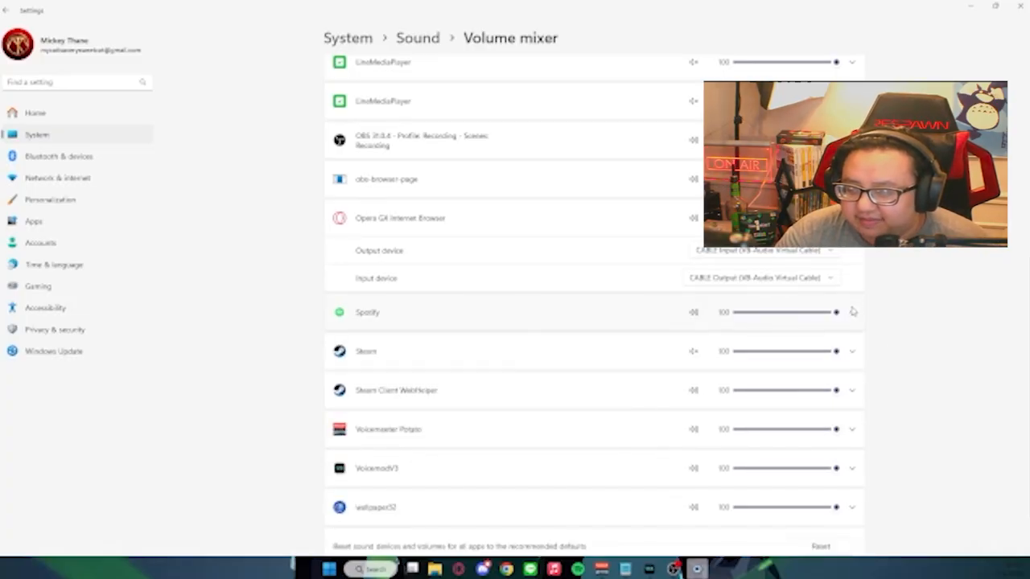
pyautogui.click(853, 311)
pyautogui.click(853, 312)
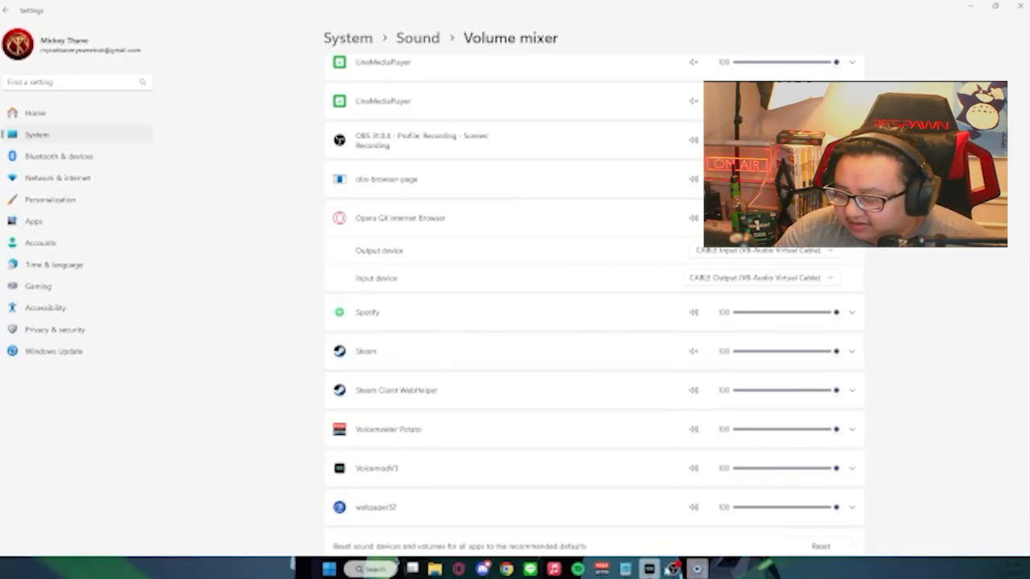
pyautogui.click(601, 570)
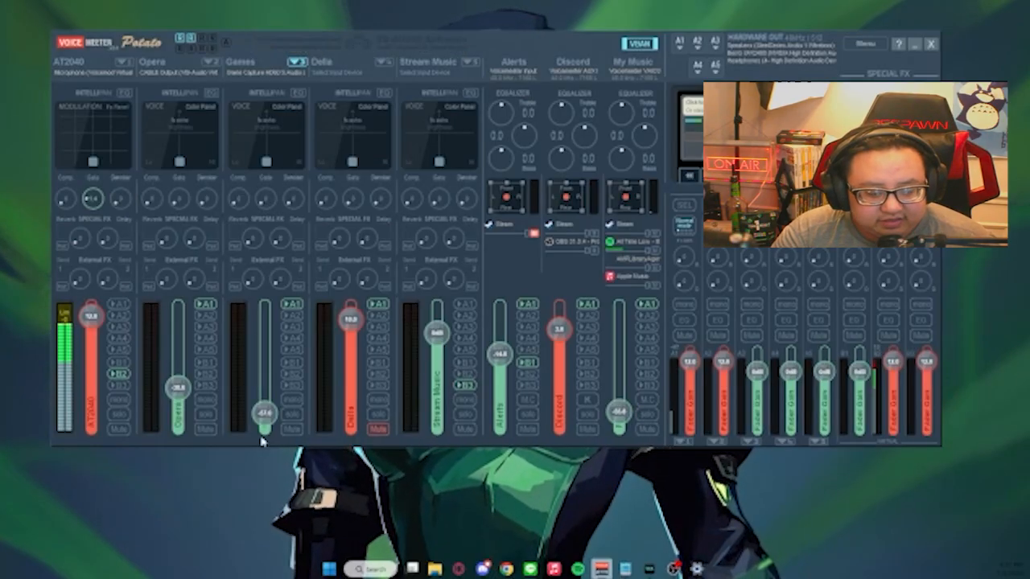
# Step: Switch to Windows Settings and choose Voicemeeter Out B2 as the recording device on the Sound page
pyautogui.click(697, 568)
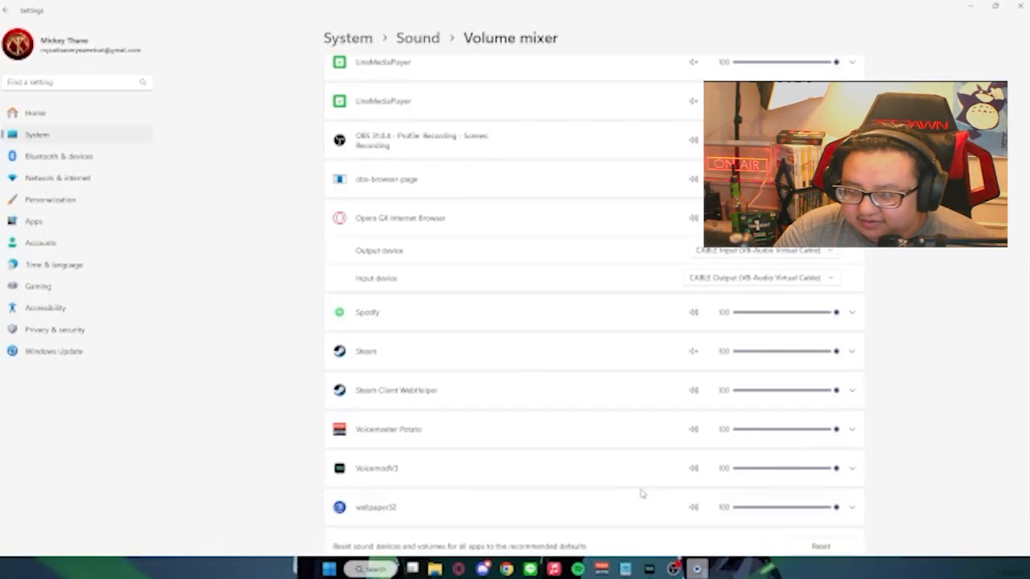
pyautogui.scroll(3, 552, 319)
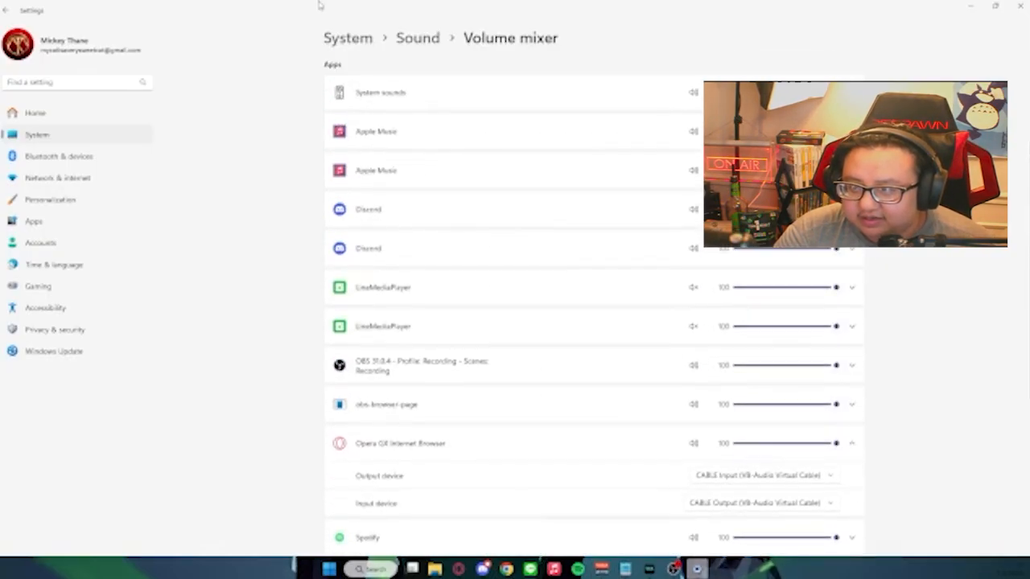
pyautogui.click(414, 37)
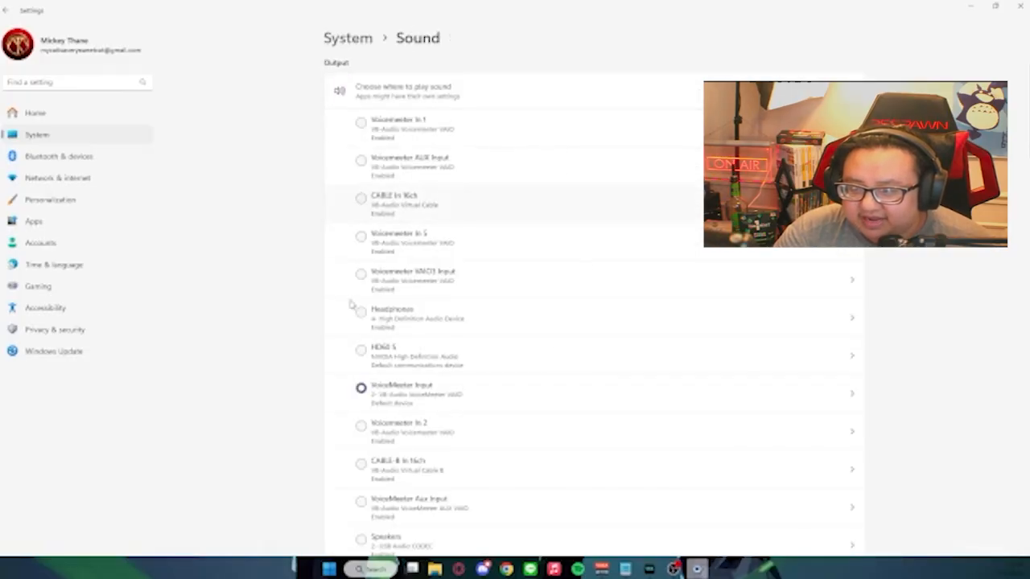
pyautogui.scroll(-5, 351, 305)
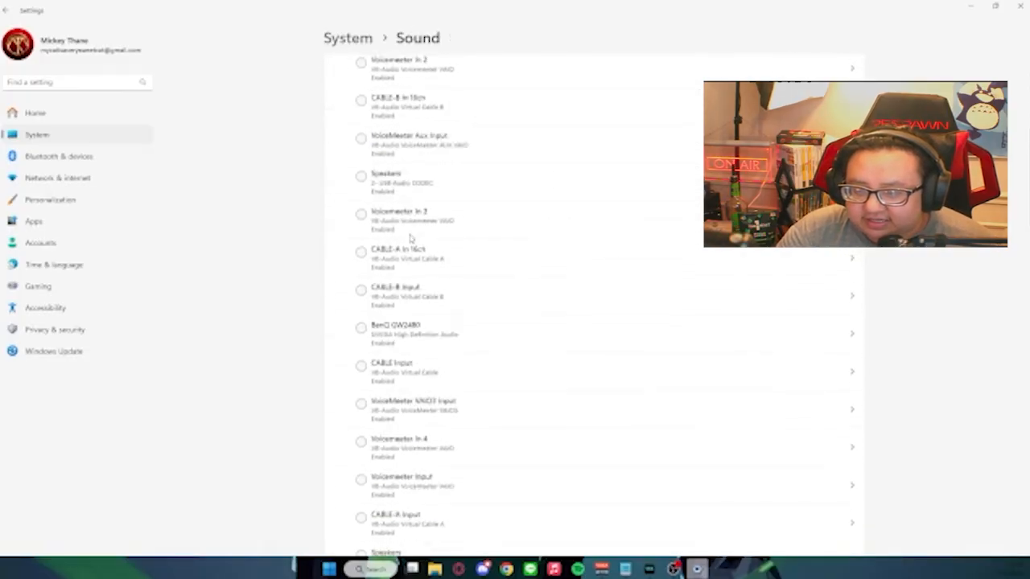
pyautogui.scroll(-10, 410, 237)
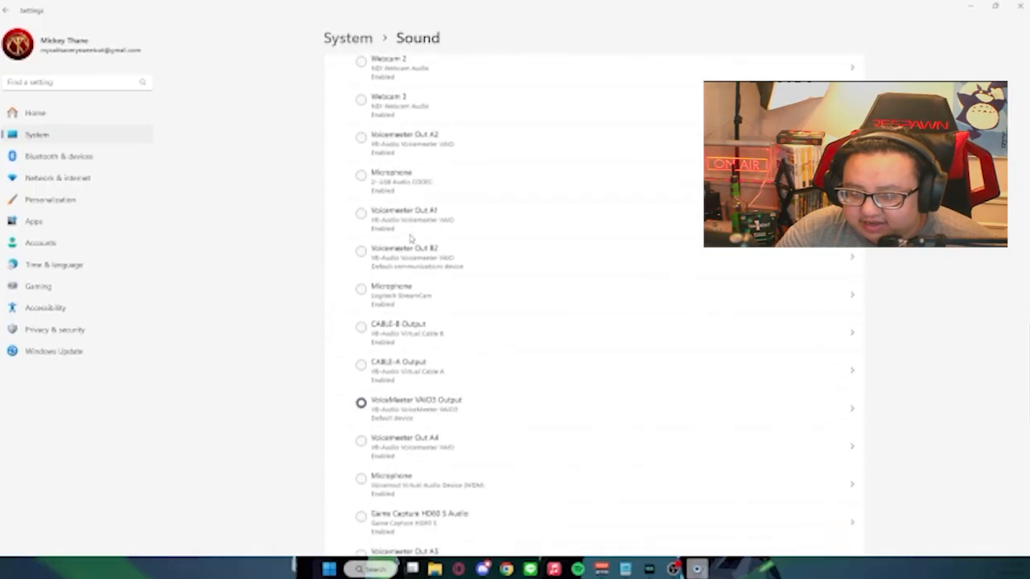
pyautogui.scroll(-3, 411, 238)
pyautogui.scroll(8, 412, 240)
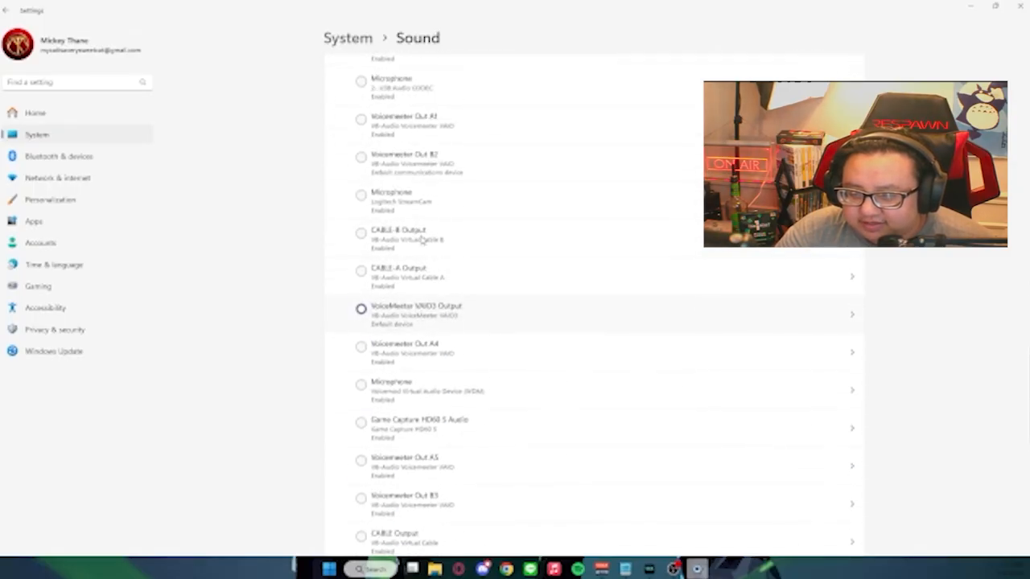
pyautogui.scroll(2, 429, 239)
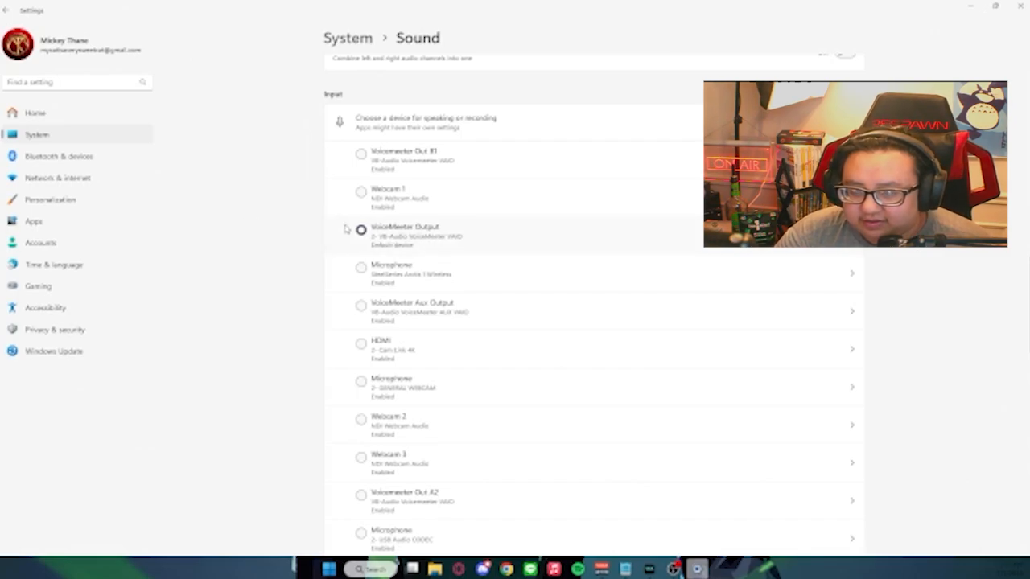
pyautogui.scroll(-5, 345, 229)
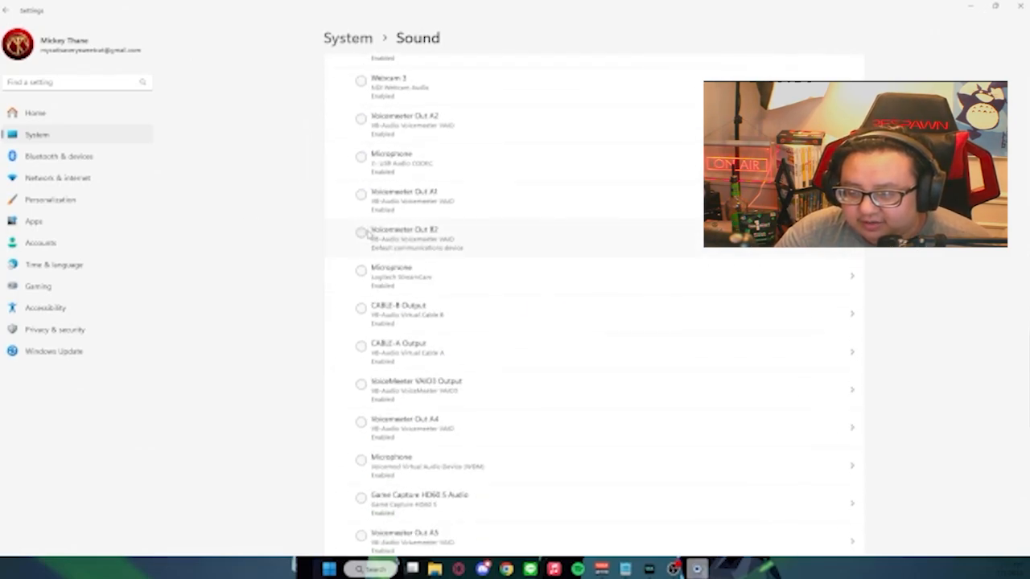
pyautogui.click(362, 232)
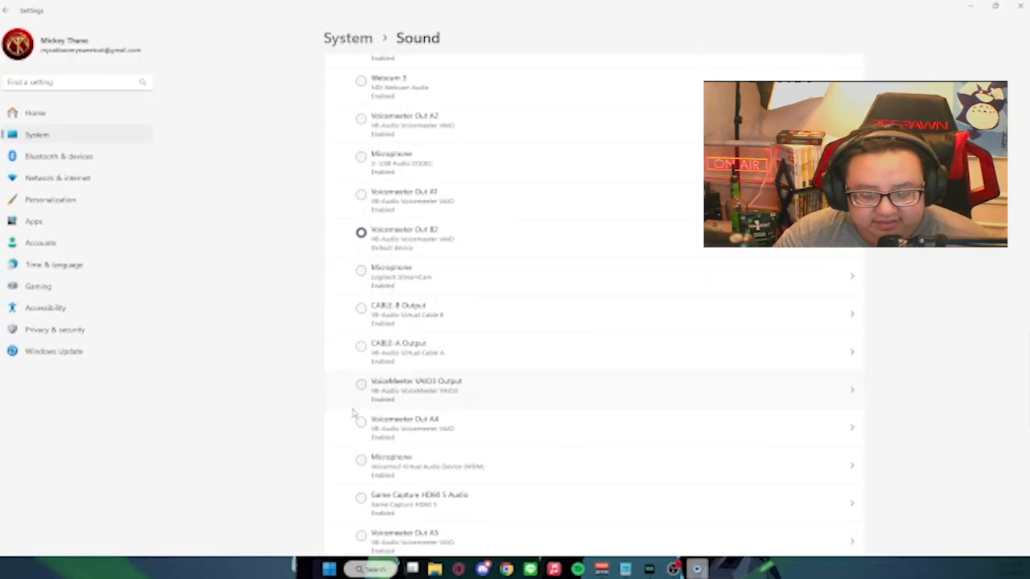
# Step: Bring Voicemeeter Potato to the front over the Settings window
pyautogui.moveTo(602, 568)
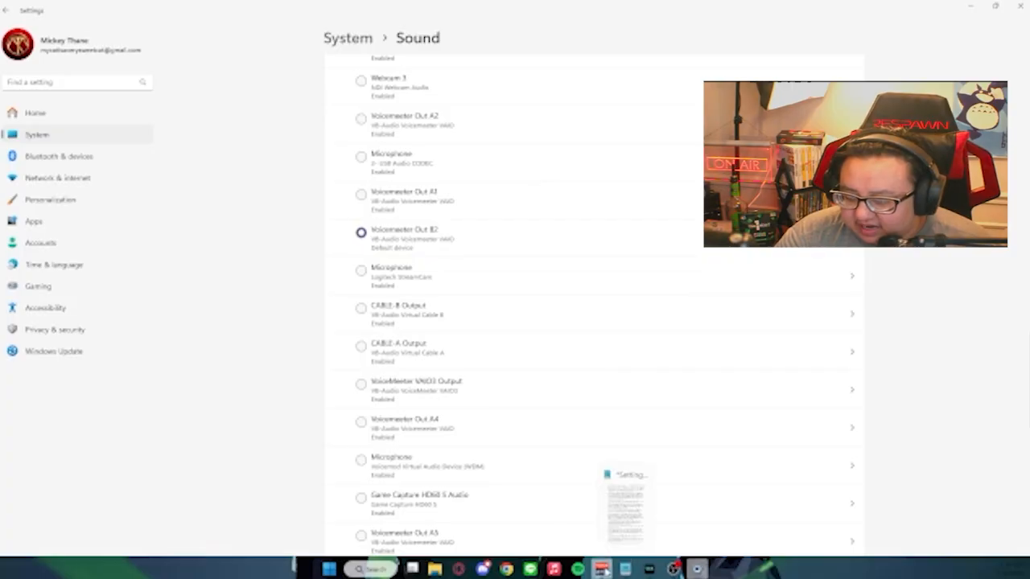
pyautogui.click(623, 496)
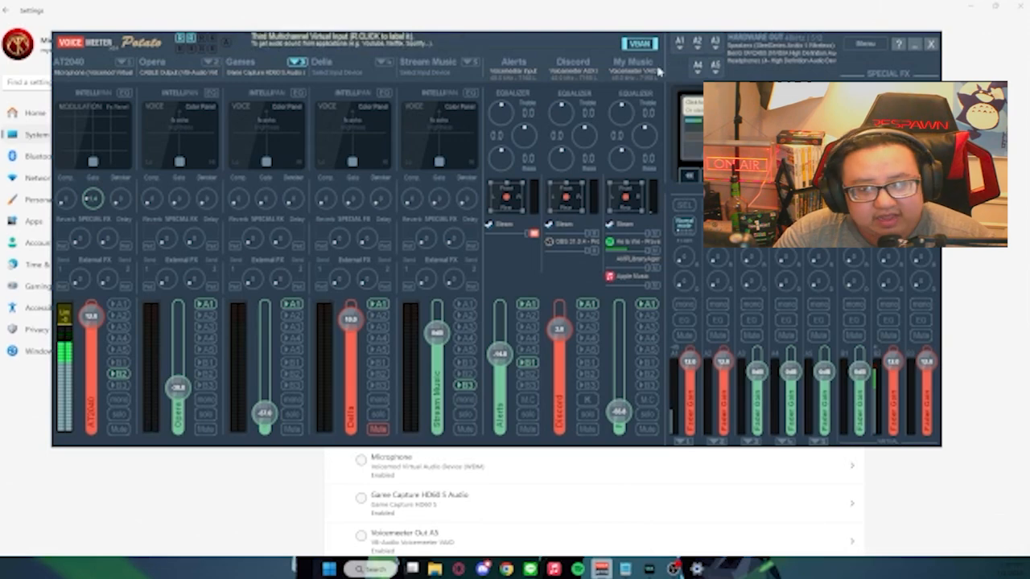
# Step: Examine the device choices for hardware outputs A2 and A3 and for the Games input, leaving each selection as it is
pyautogui.click(698, 43)
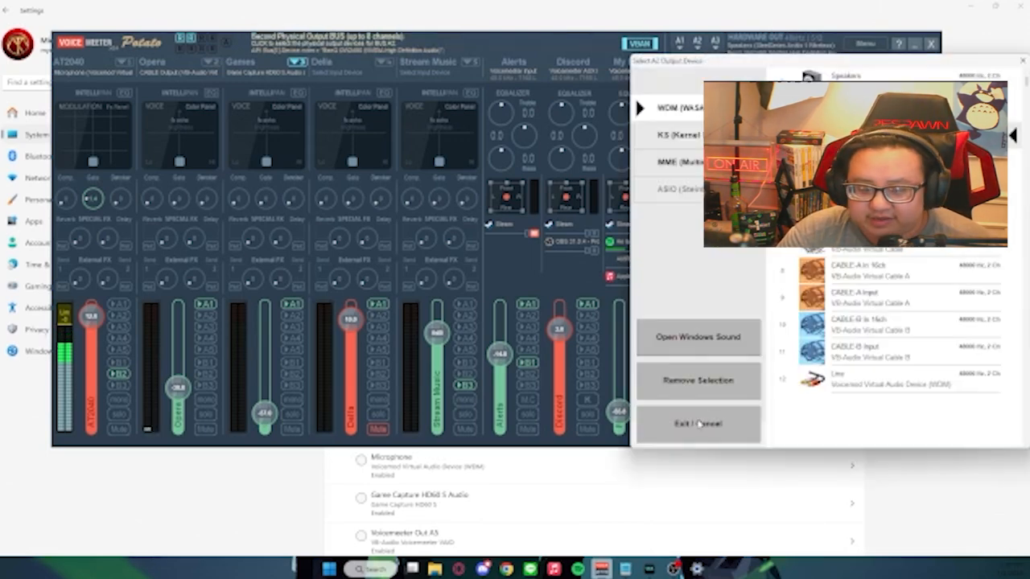
pyautogui.click(698, 424)
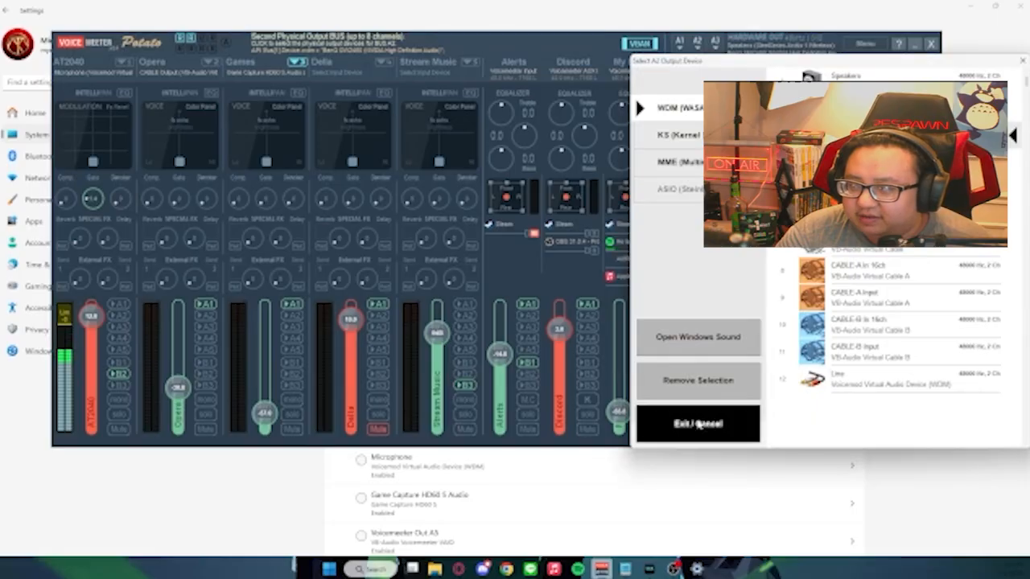
pyautogui.click(715, 41)
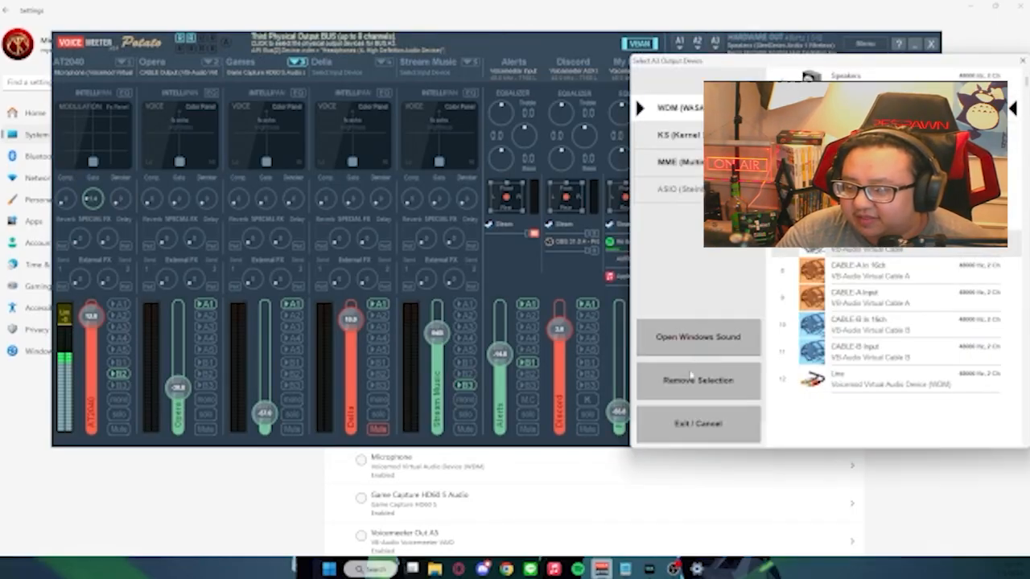
pyautogui.click(688, 437)
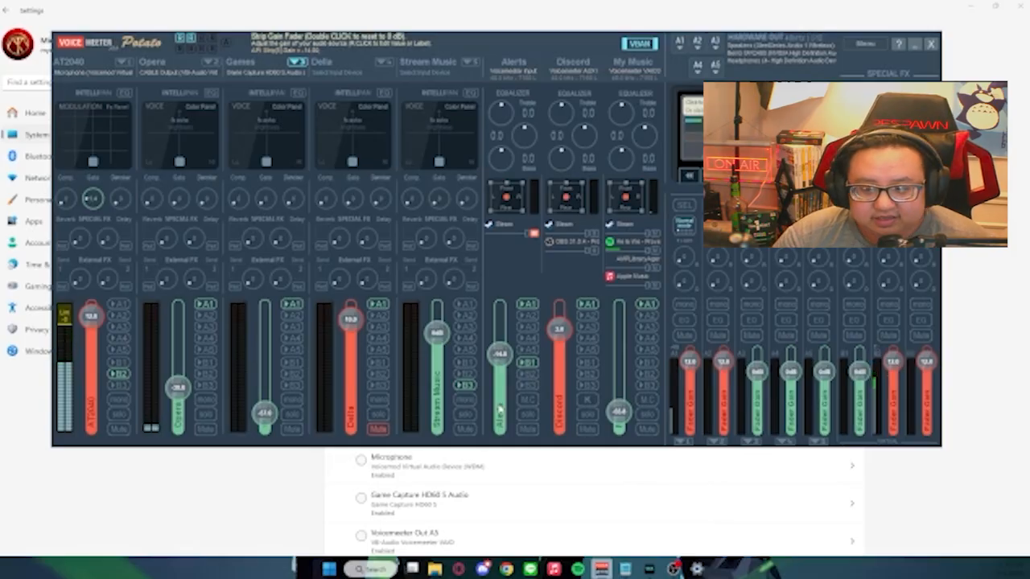
pyautogui.click(253, 79)
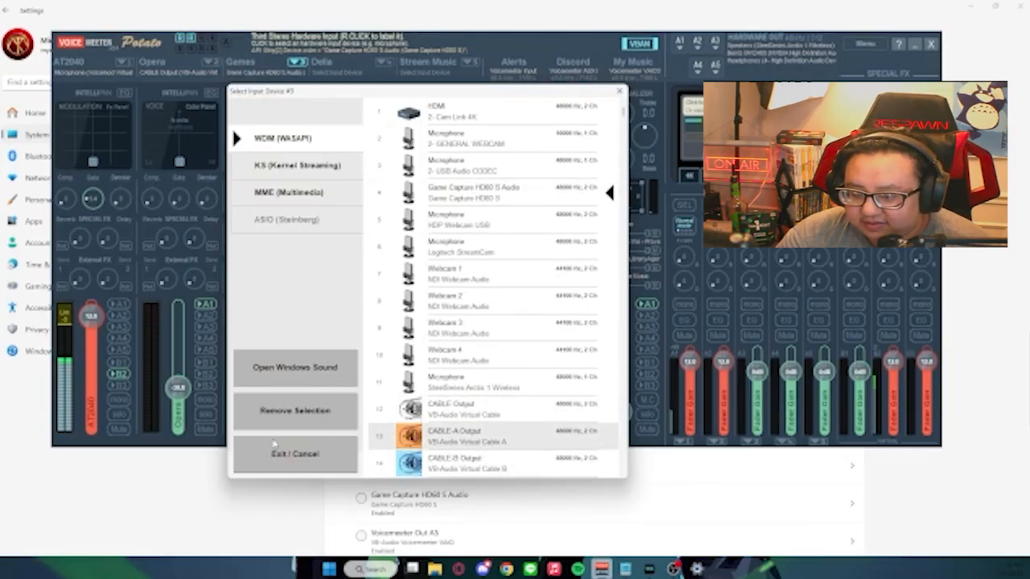
pyautogui.click(274, 442)
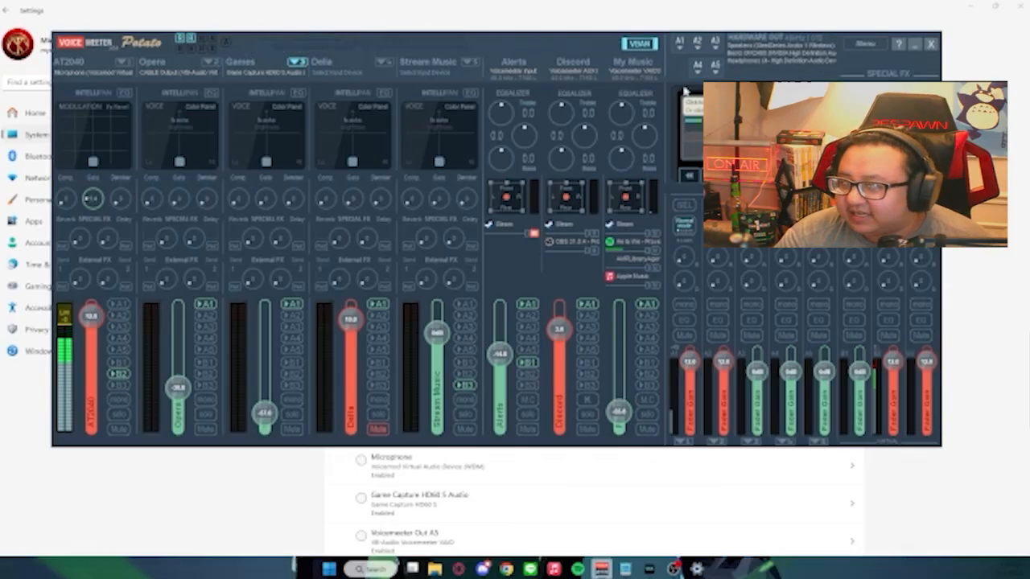
# Step: Close the Voicemeeter Potato and Windows Settings windows and move the OBS Studio window onto this screen
pyautogui.click(931, 44)
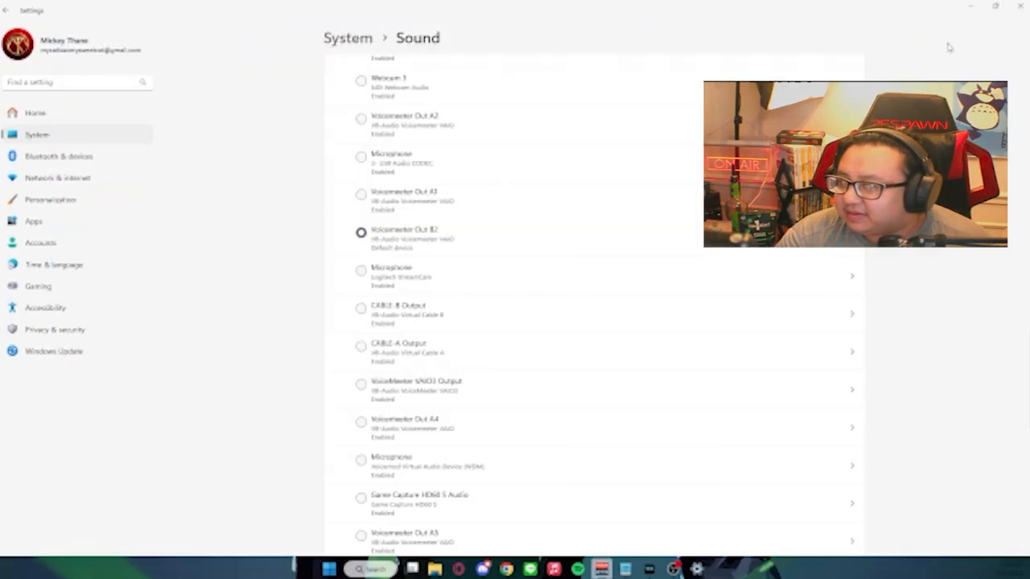
pyautogui.click(1021, 5)
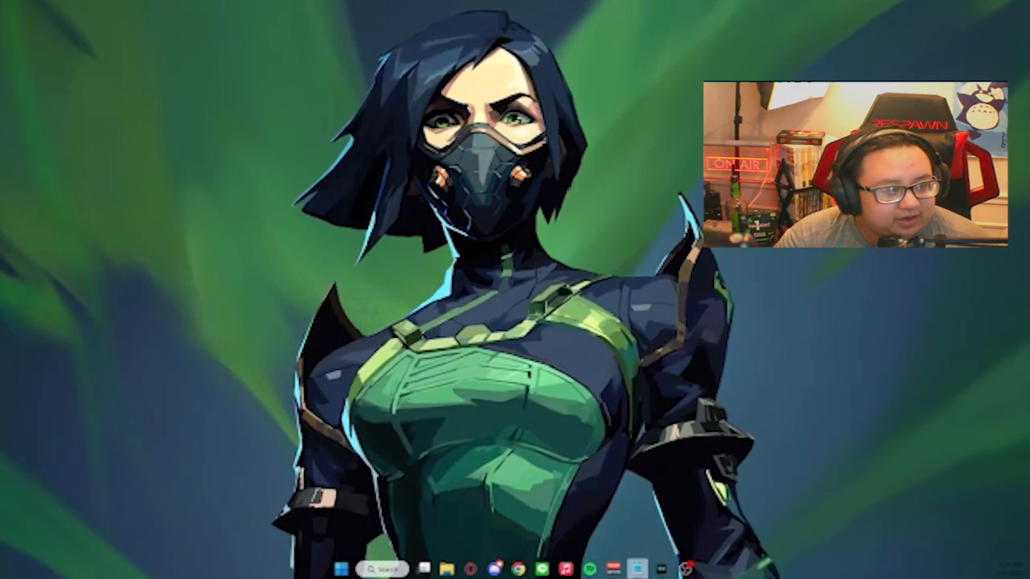
pyautogui.moveTo(0, 54); pyautogui.dragTo(549, 58)
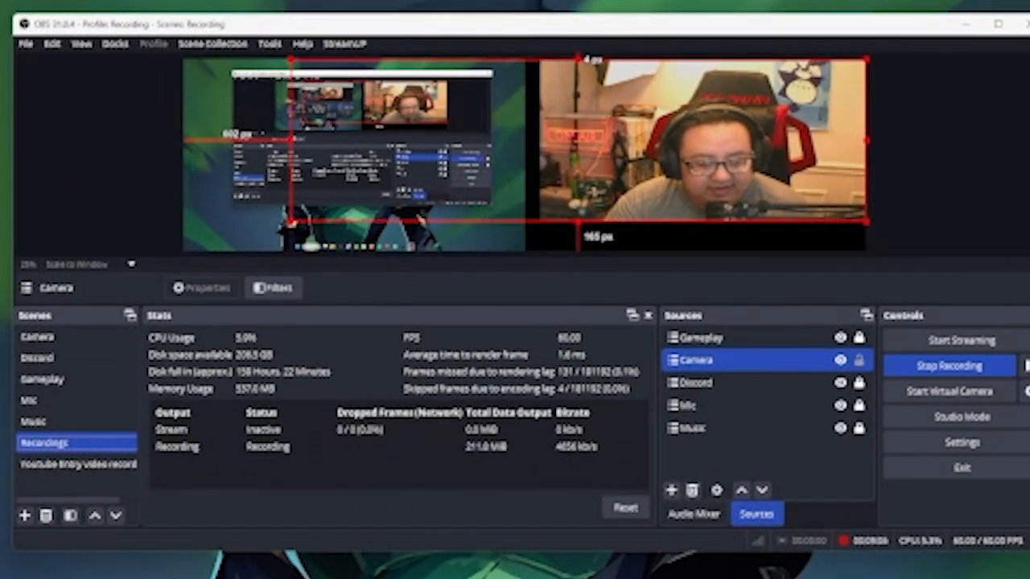
pyautogui.click(25, 516)
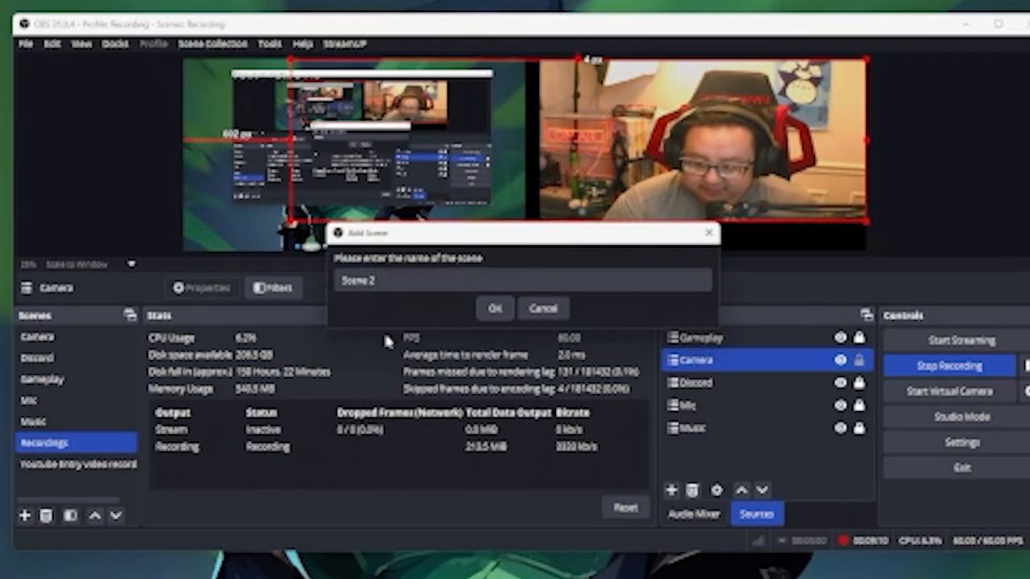
pyautogui.write('Aud')
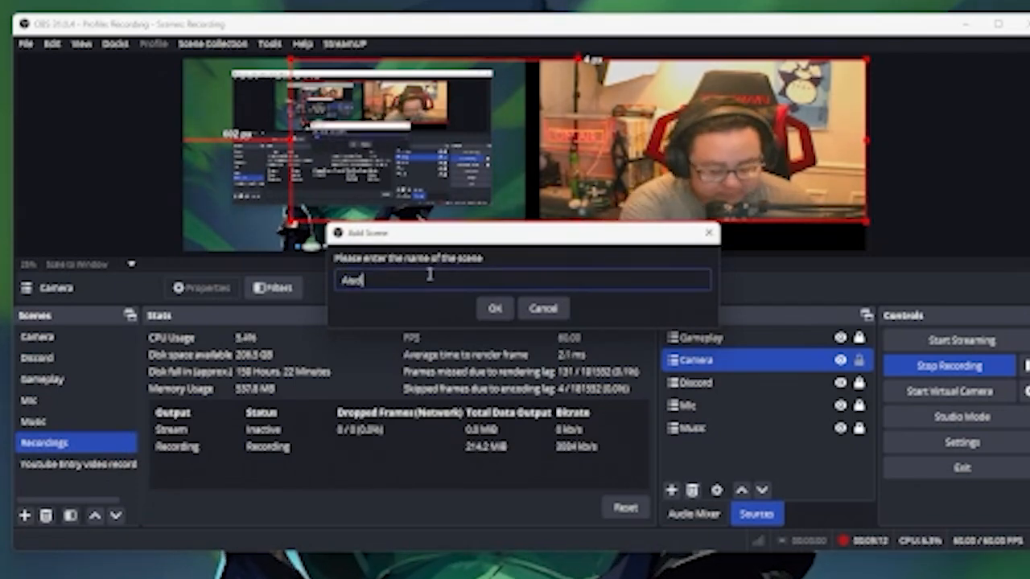
pyautogui.press('BackSpace')
pyautogui.press('BackSpace')
pyautogui.write('udio Stuf')
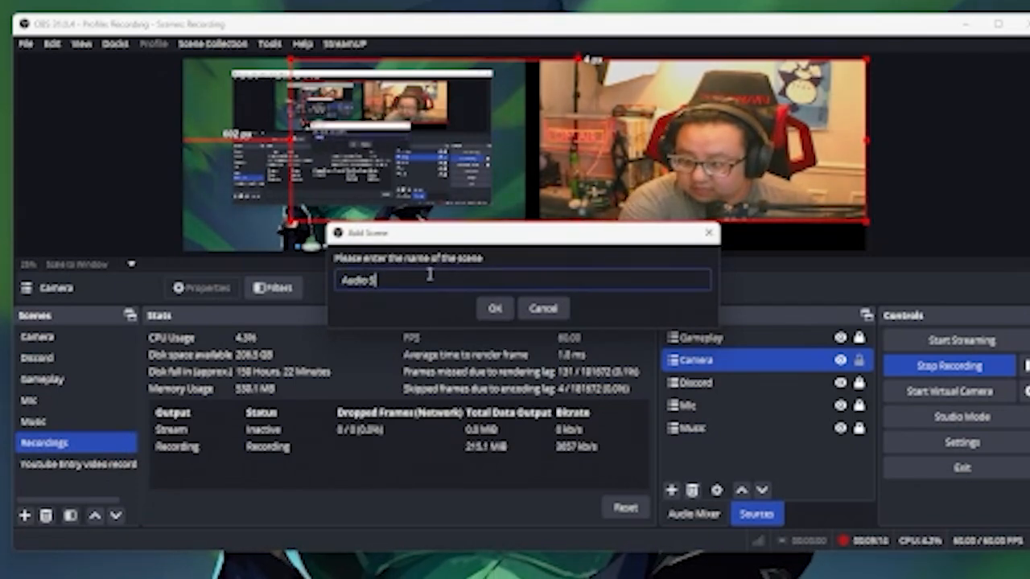
pyautogui.hotkey('ctrl', 'a')
pyautogui.press('BackSpace')
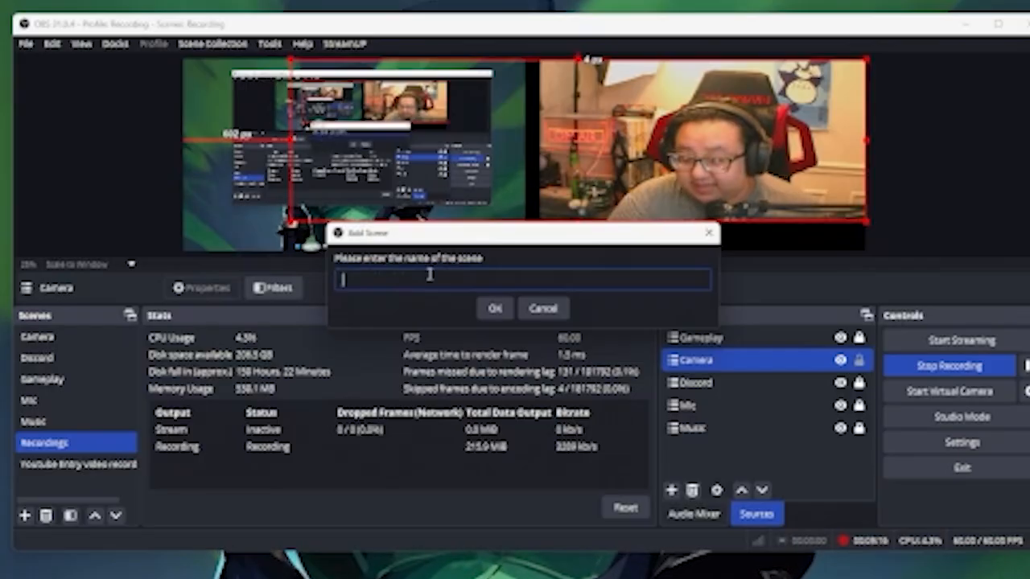
pyautogui.click(529, 310)
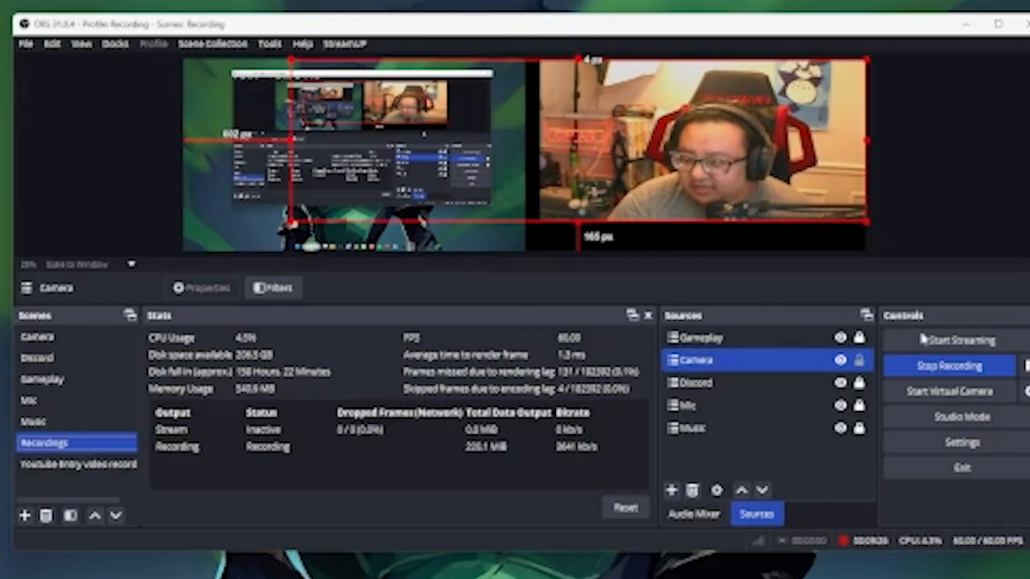
# Step: Add the existing Discy Doo audio output capture as a source in the Recordings scene
pyautogui.rightClick(680, 468)
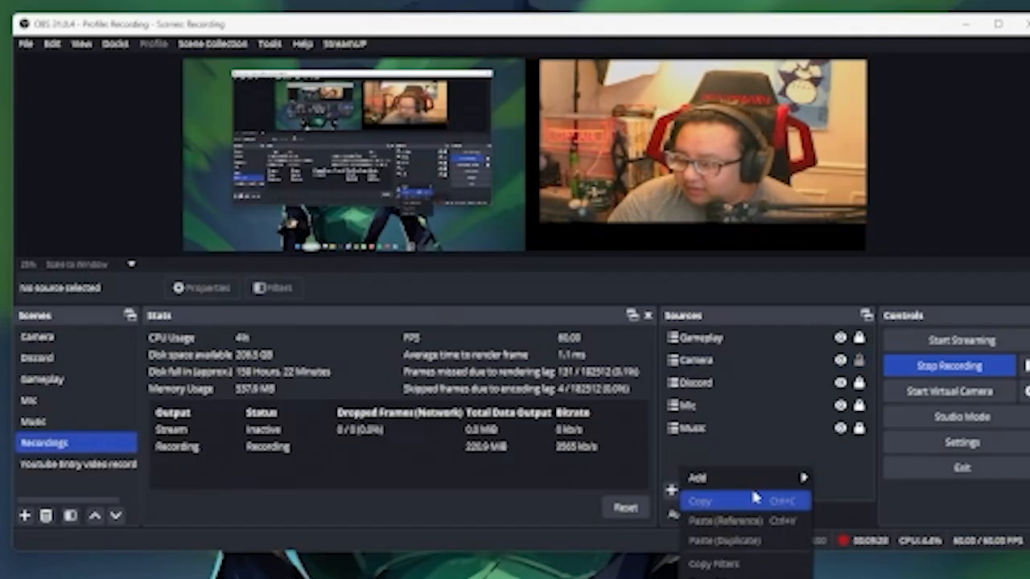
pyautogui.moveTo(756, 478)
pyautogui.click(913, 180)
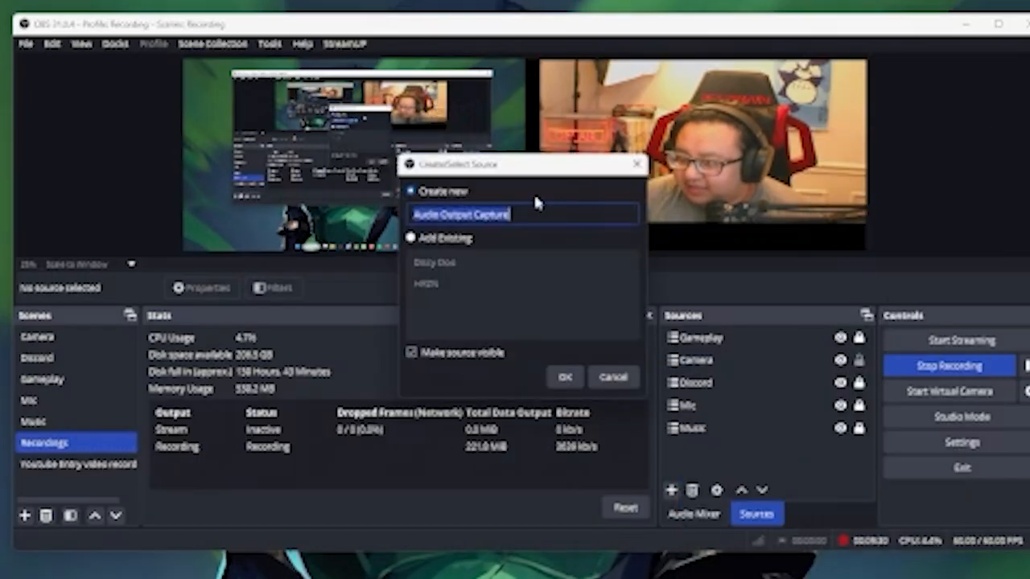
pyautogui.click(441, 240)
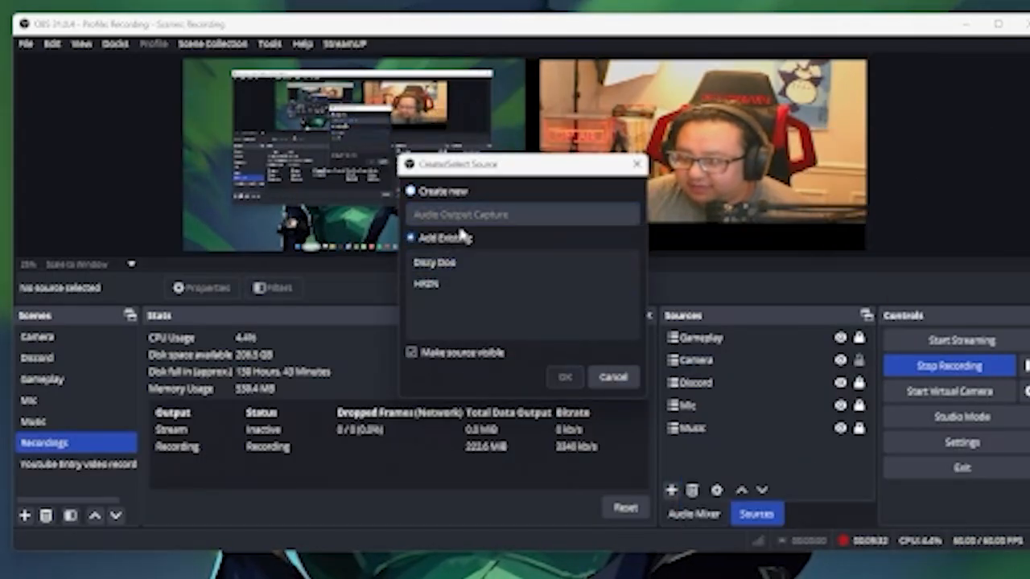
pyautogui.click(471, 262)
pyautogui.click(482, 259)
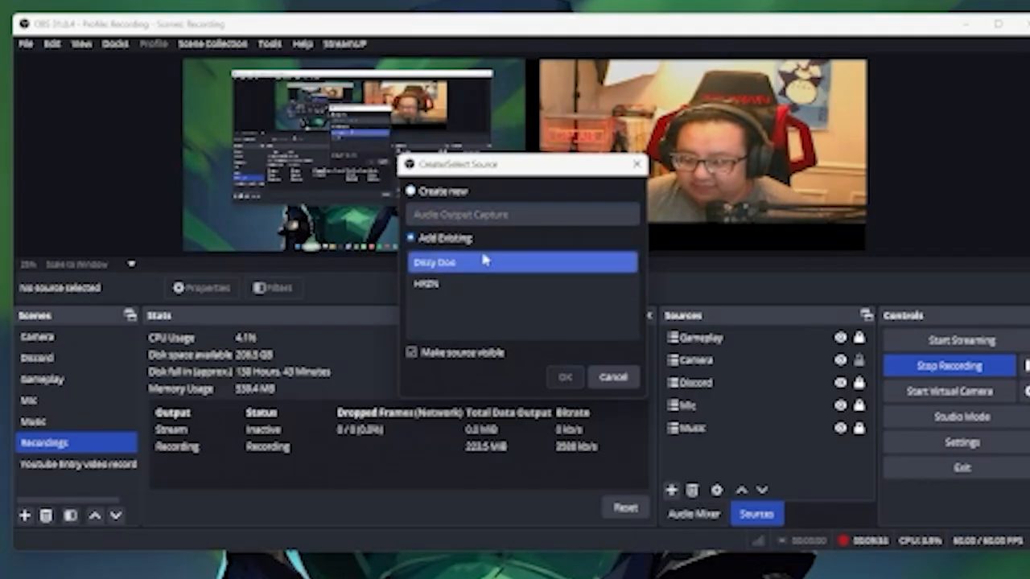
pyautogui.click(565, 378)
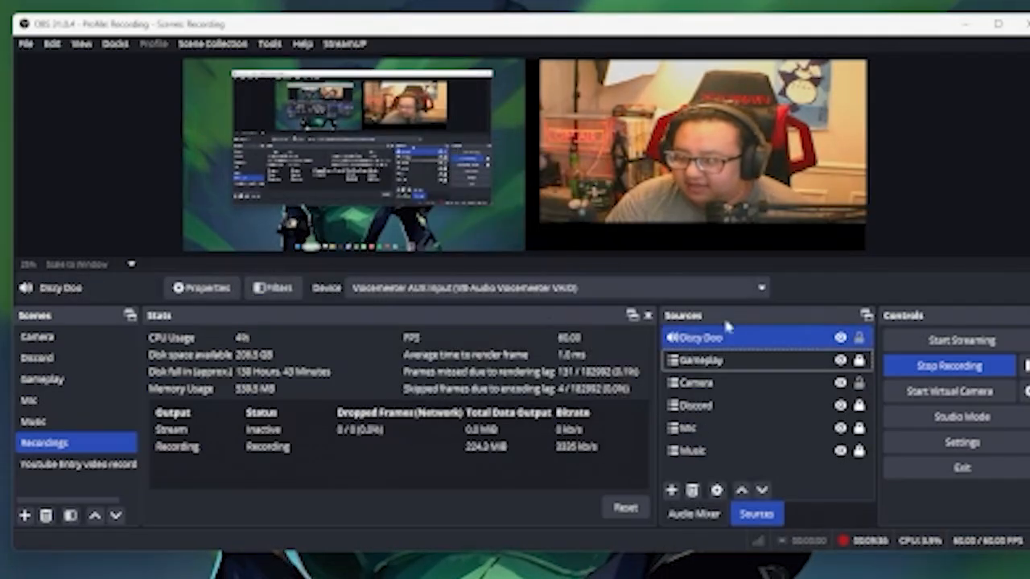
# Step: Review the Discy Doo source's device choices, keeping Voicemeeter AUX Input, and remove the source from the Recordings scene
pyautogui.doubleClick(711, 338)
pyautogui.click(371, 113)
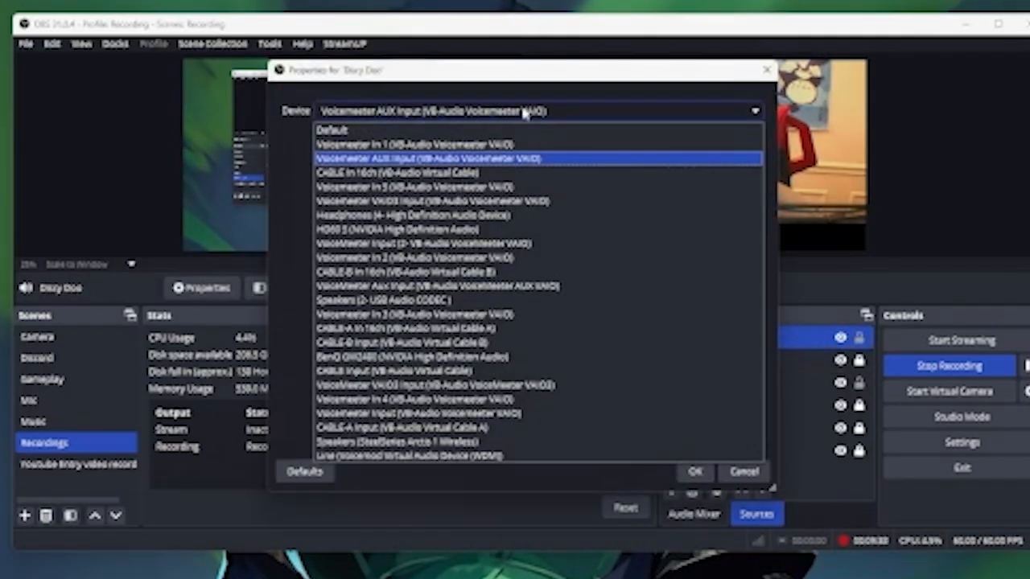
pyautogui.click(387, 103)
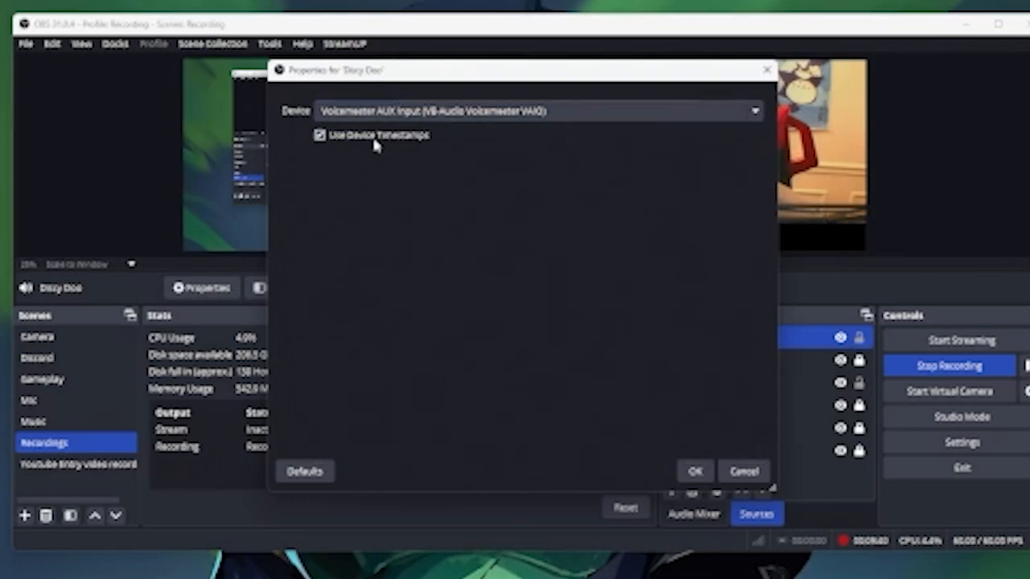
pyautogui.click(704, 474)
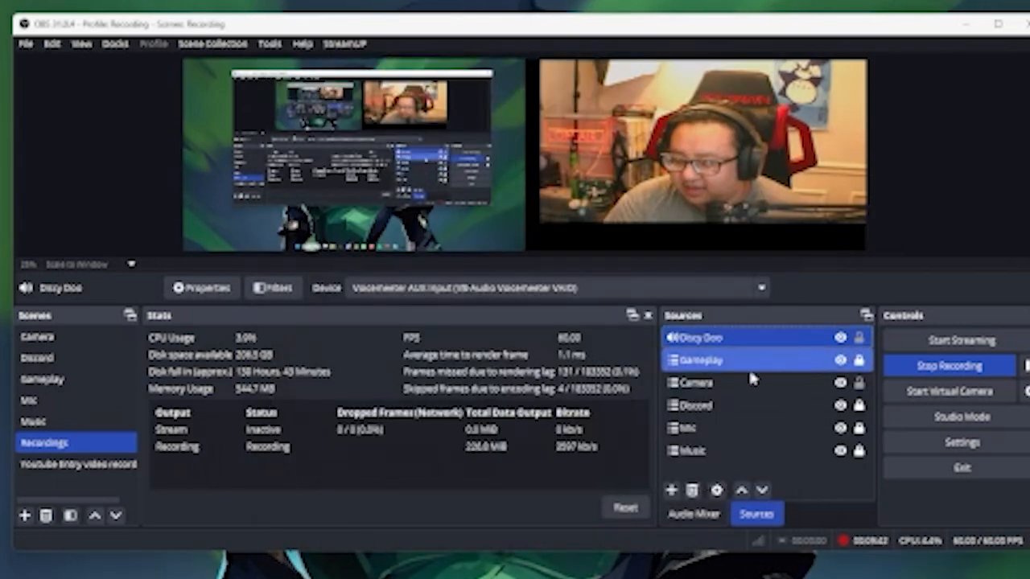
pyautogui.click(686, 491)
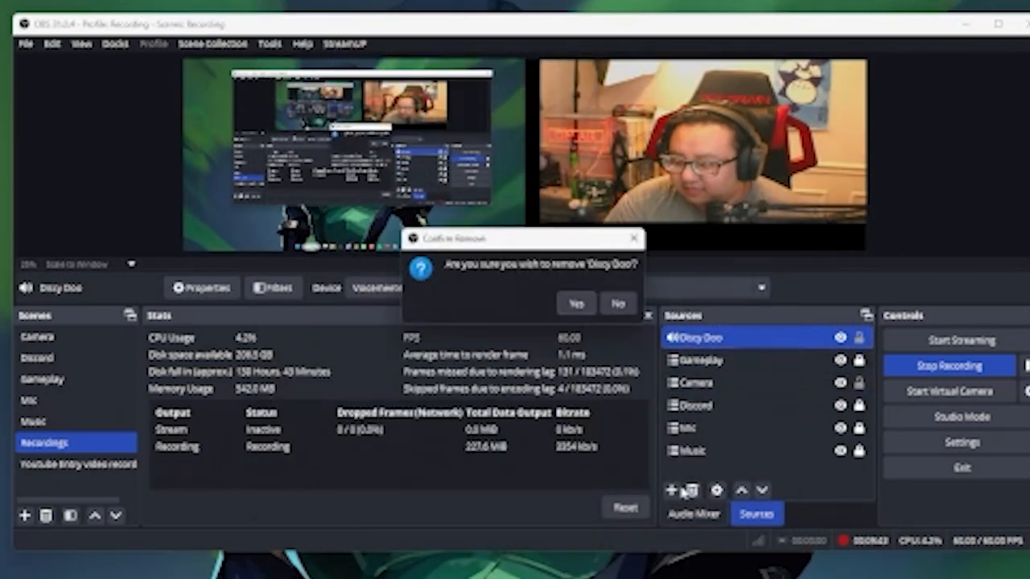
pyautogui.click(577, 303)
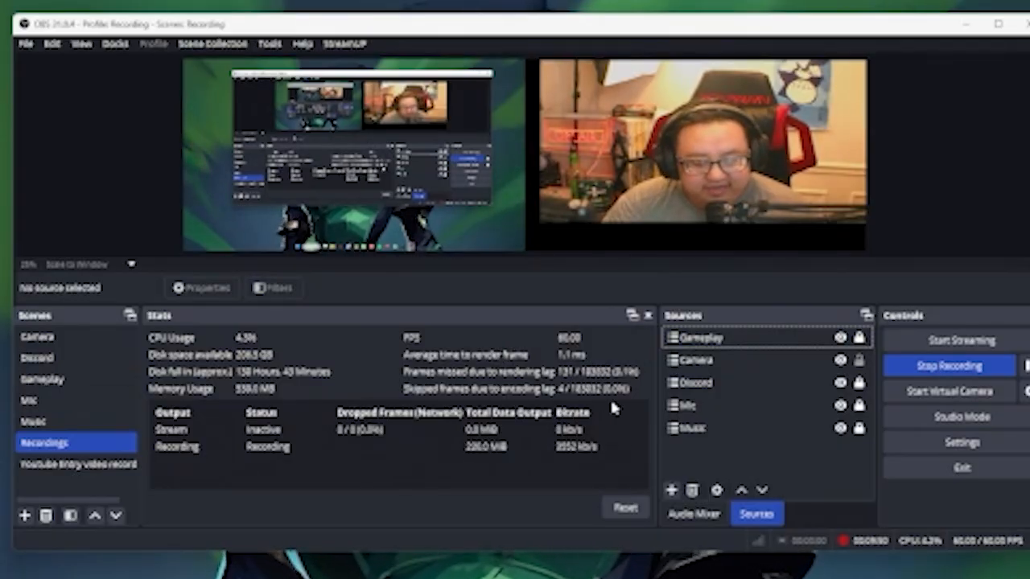
# Step: Add the existing Mic audio input capture as a source in the Recordings scene
pyautogui.rightClick(734, 455)
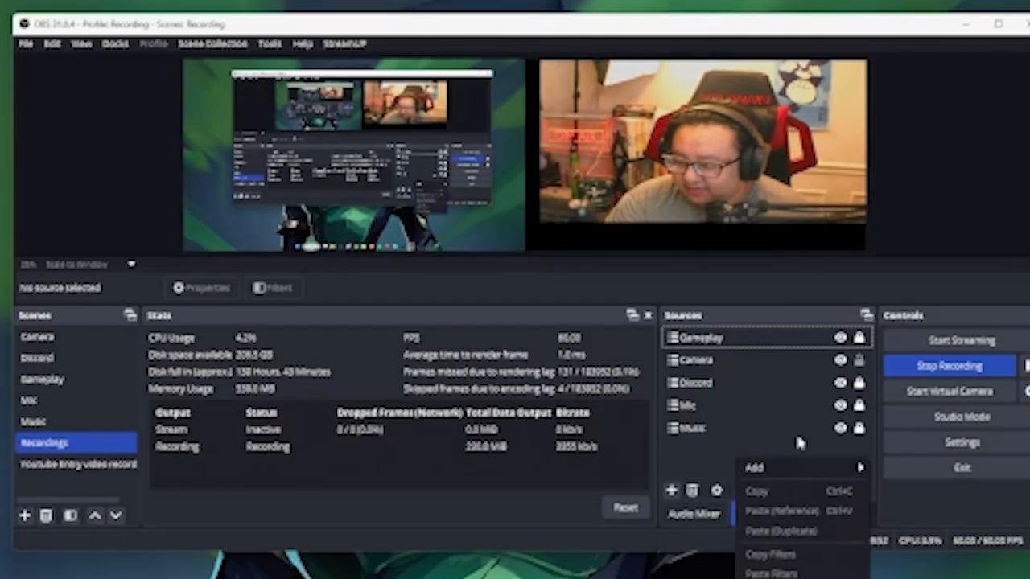
pyautogui.moveTo(786, 467)
pyautogui.click(933, 160)
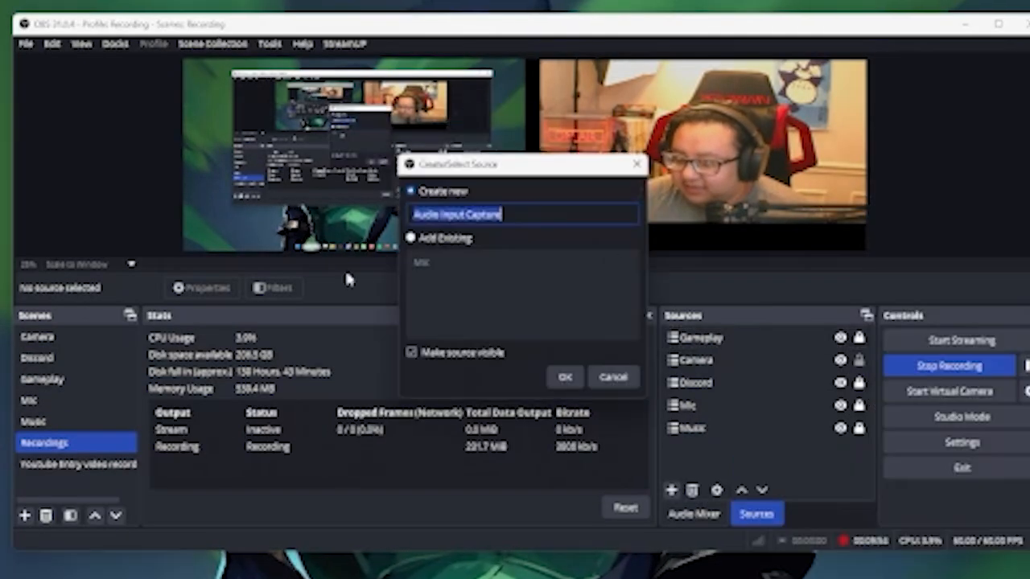
pyautogui.click(465, 241)
pyautogui.click(442, 266)
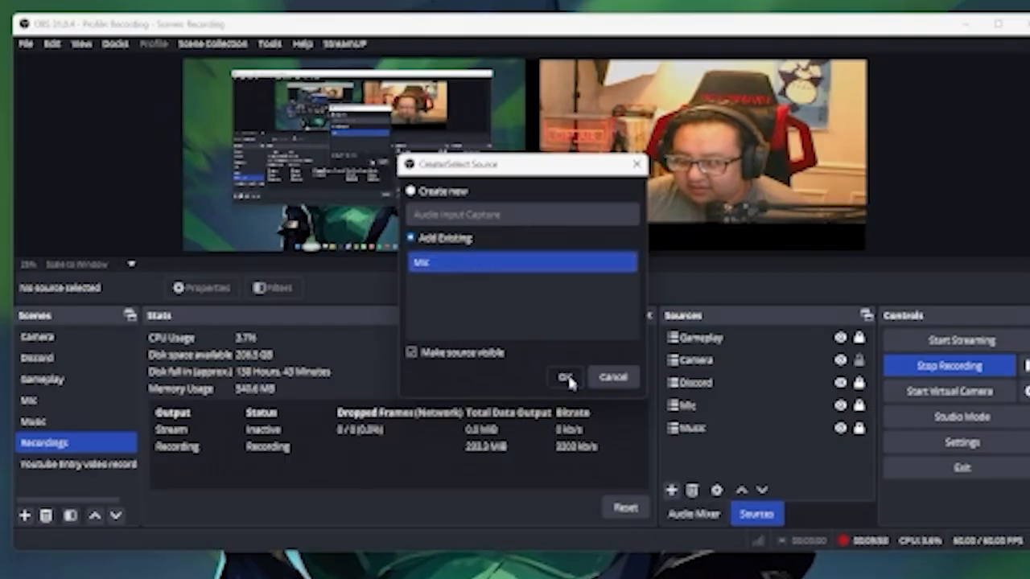
pyautogui.click(565, 376)
# Step: Check which device the added Mic audio input capture uses, keeping Voicemeeter Out B2
pyautogui.doubleClick(755, 333)
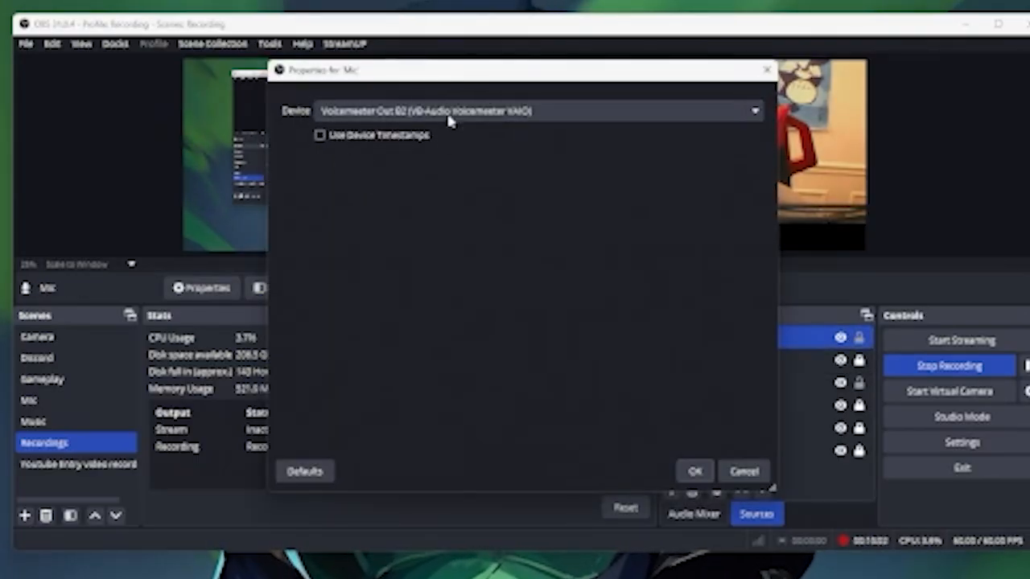
pyautogui.click(698, 472)
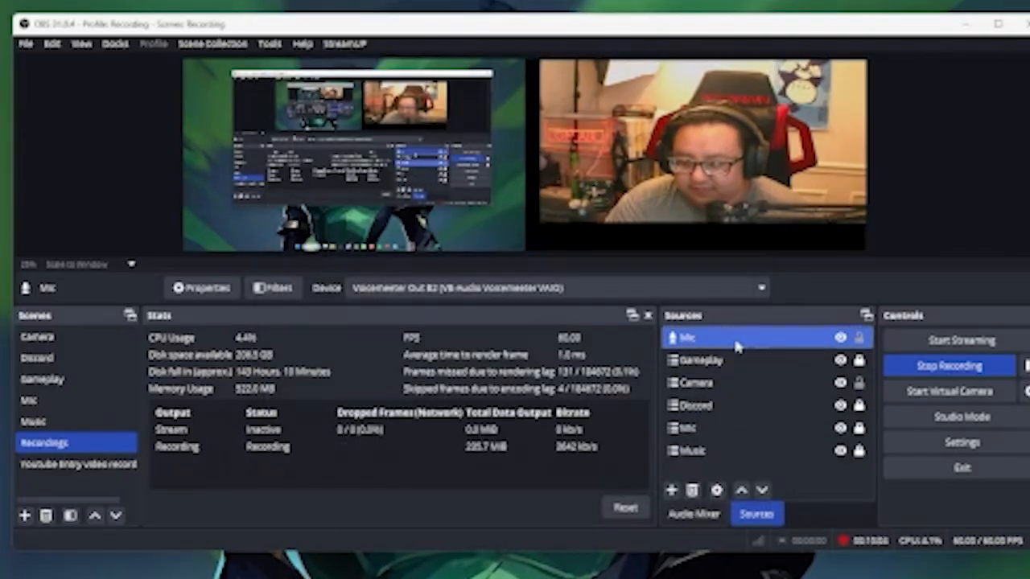
pyautogui.doubleClick(725, 339)
pyautogui.click(693, 471)
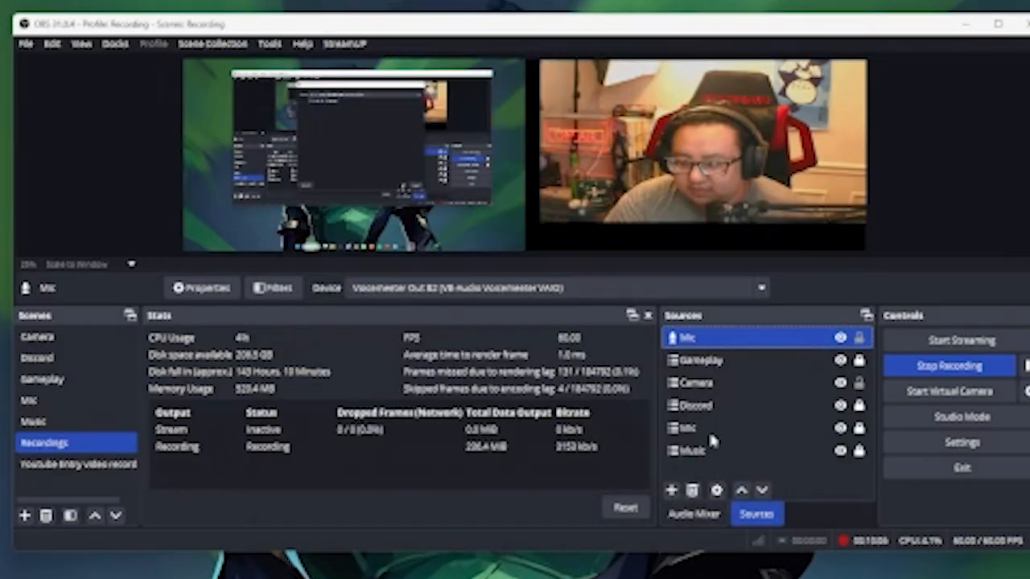
# Step: Remove the added Mic audio input capture from the Recordings scene
pyautogui.rightClick(733, 339)
pyautogui.click(733, 339)
pyautogui.rightClick(748, 339)
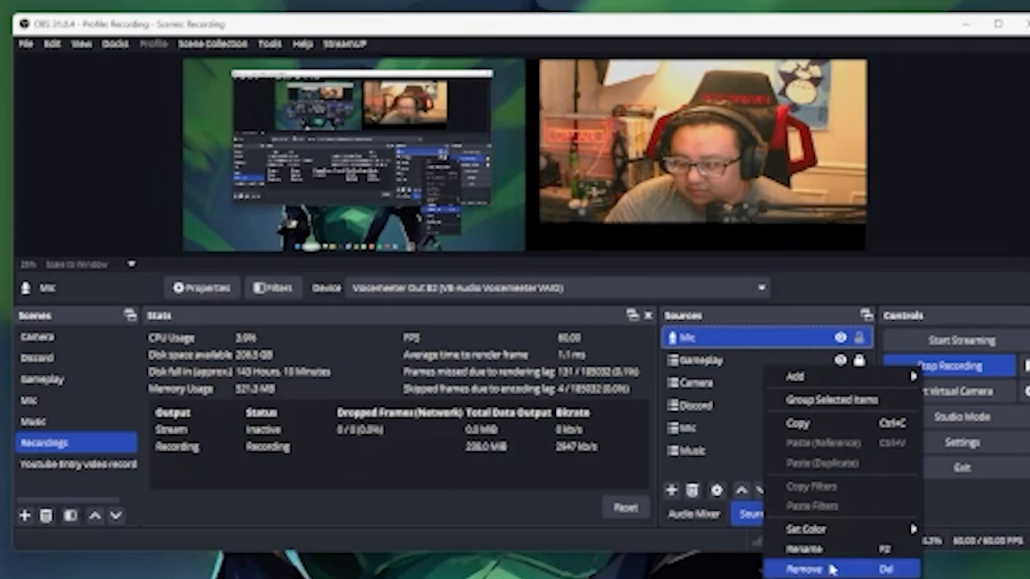
pyautogui.click(804, 569)
pyautogui.click(573, 302)
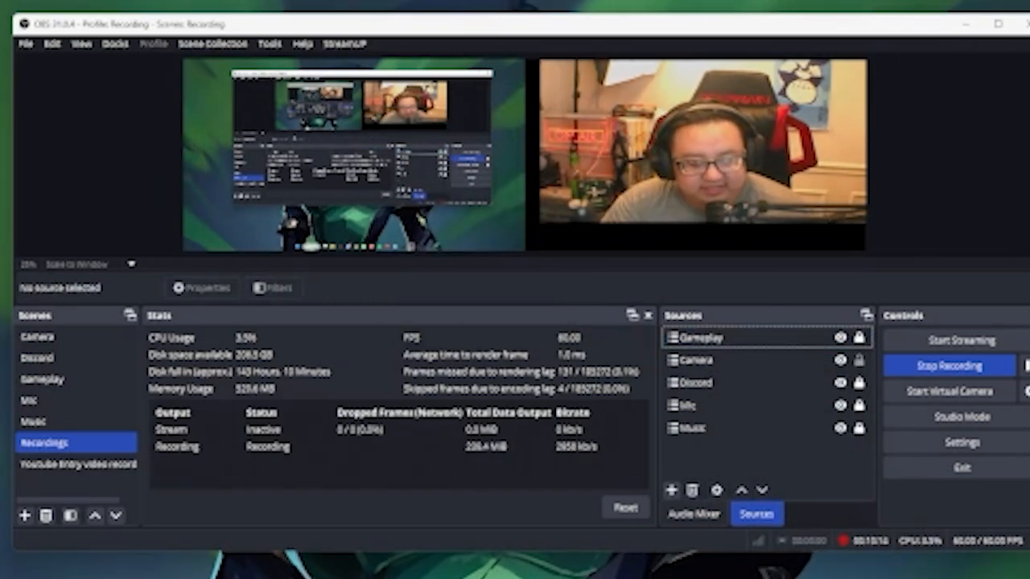
# Step: Add a new Audio Output Capture source named Alerts to the Recordings scene
pyautogui.rightClick(716, 456)
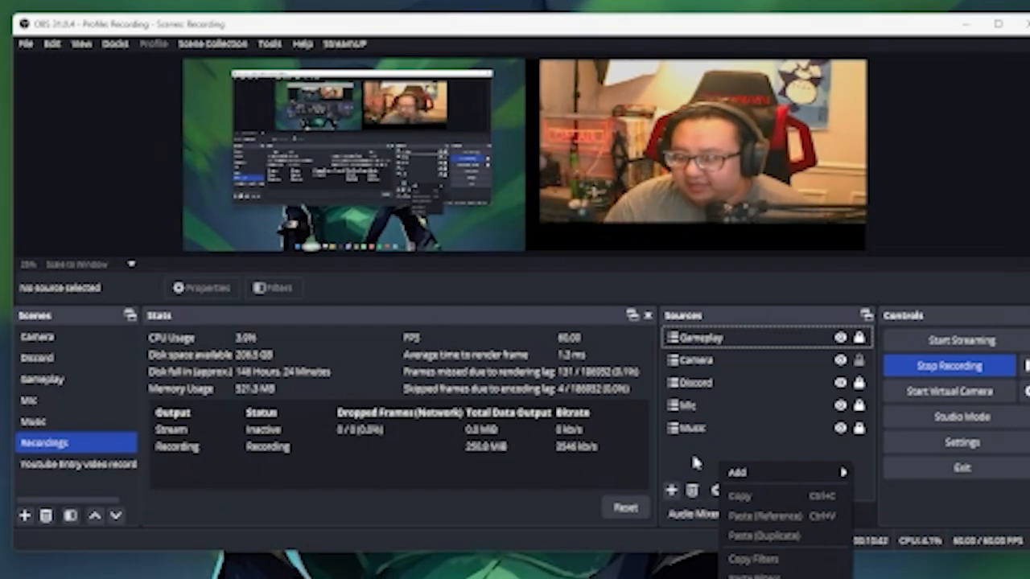
pyautogui.moveTo(751, 476)
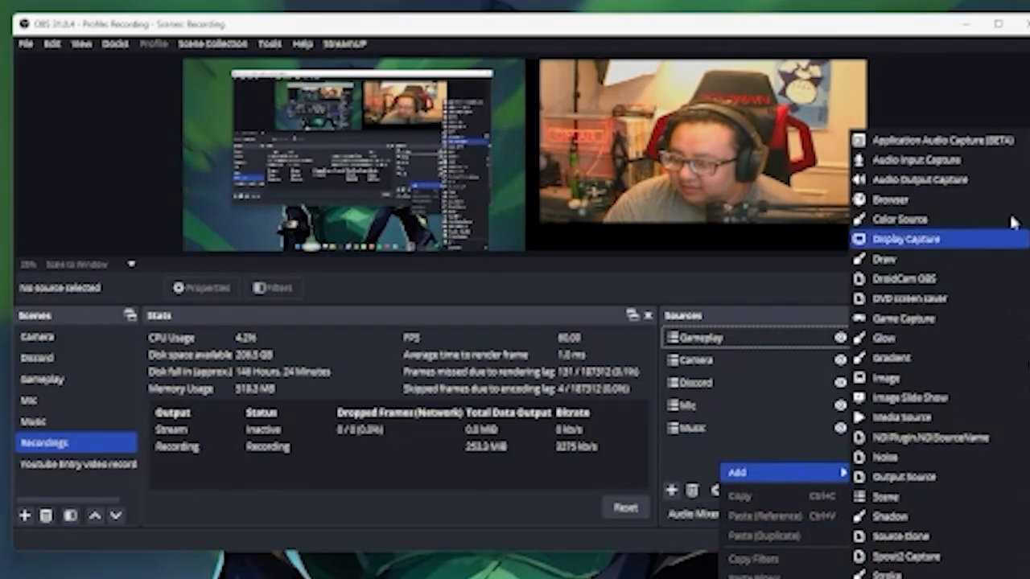
pyautogui.click(971, 179)
pyautogui.write('A')
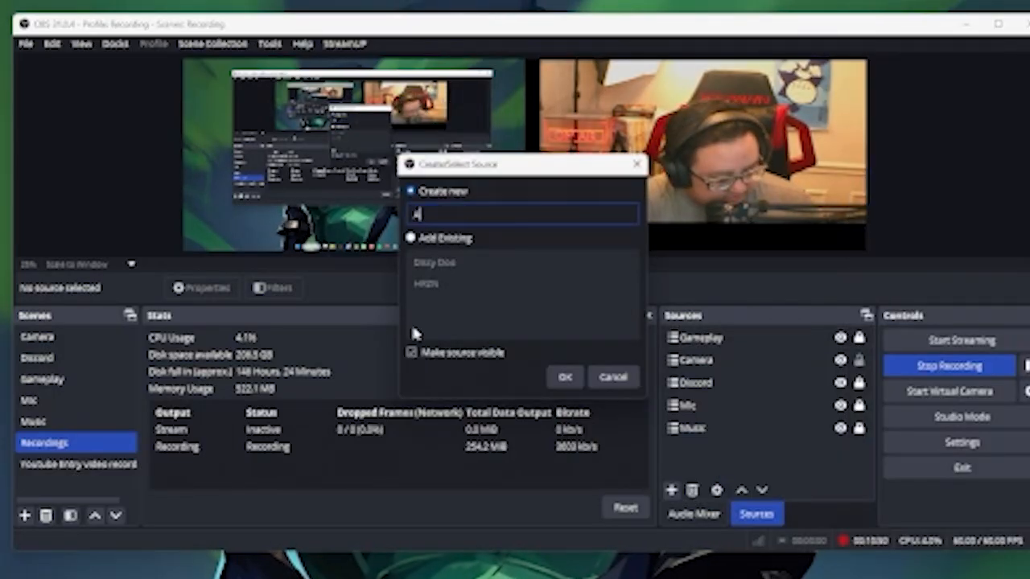
pyautogui.write('lerts')
pyautogui.press('Return')
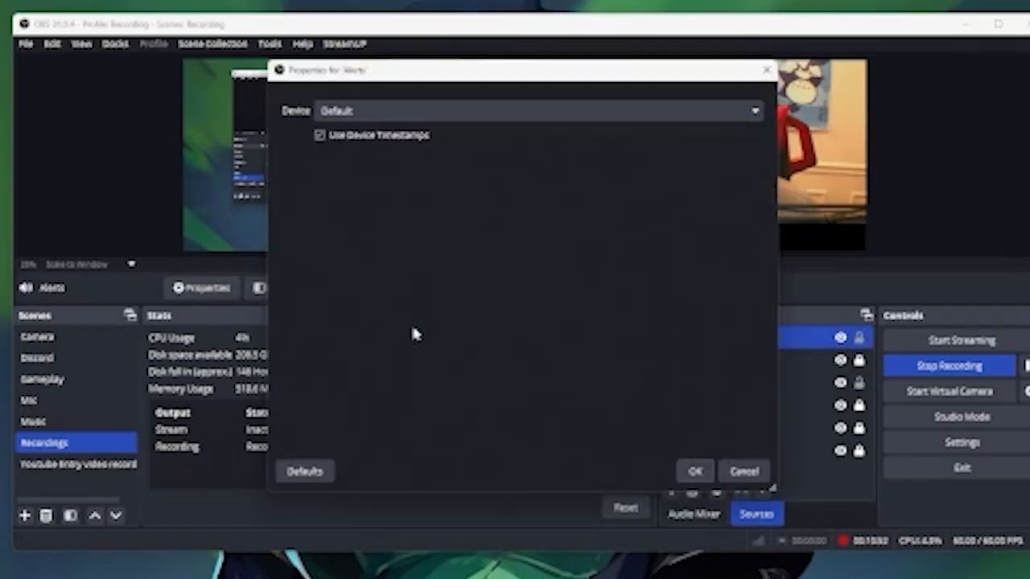
# Step: Try CABLE In 16ch (VB-Audio Virtual Cable) as the Alerts device without saving it, and remove the Alerts source from the Recordings scene
pyautogui.click(354, 112)
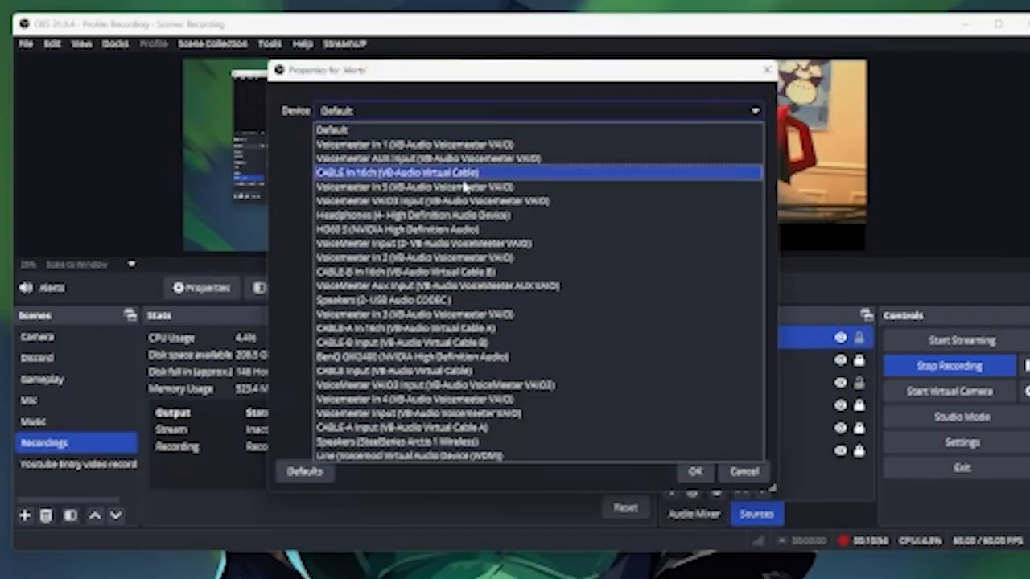
pyautogui.click(503, 172)
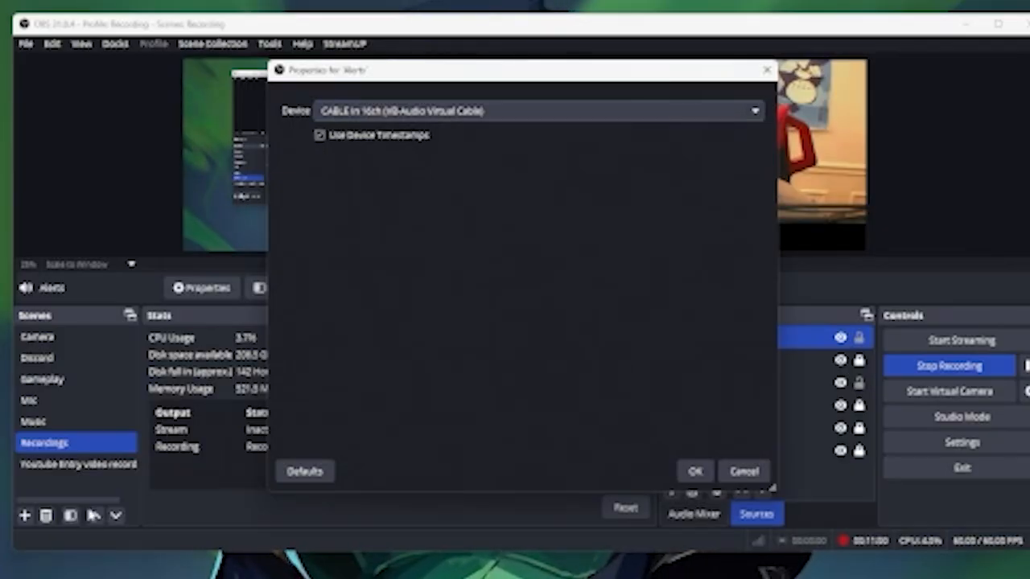
pyautogui.click(731, 473)
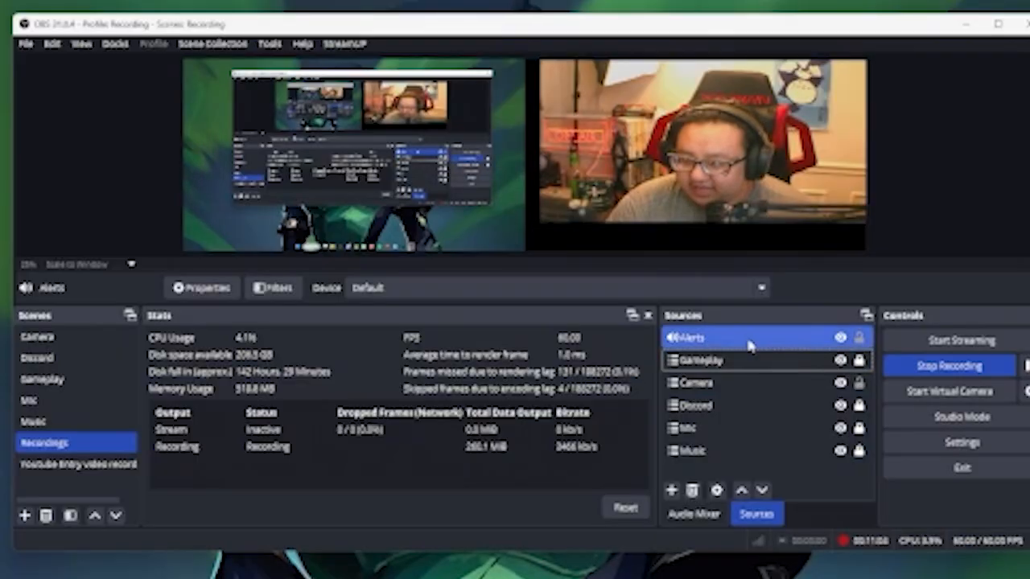
pyautogui.click(691, 490)
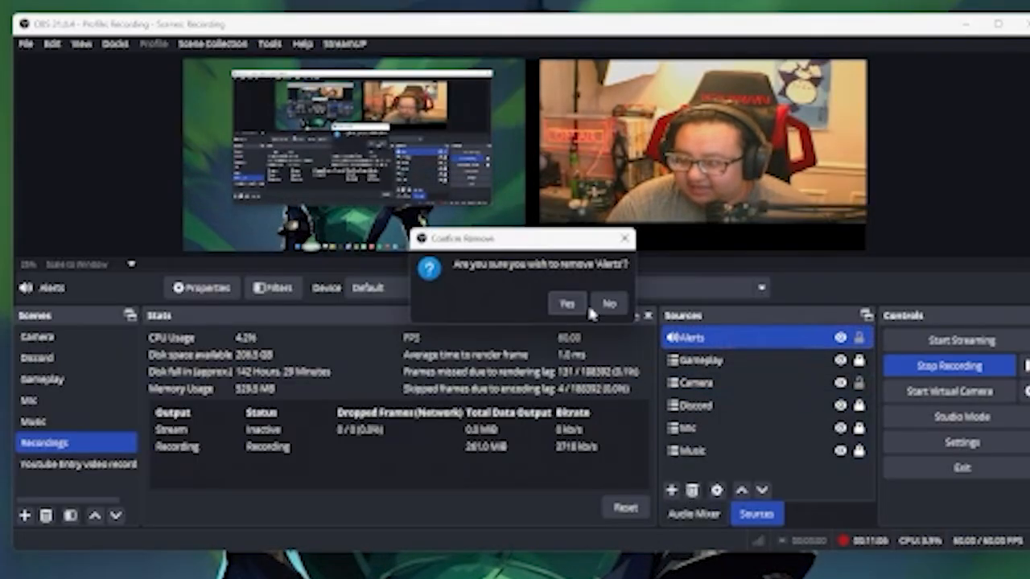
pyautogui.click(566, 301)
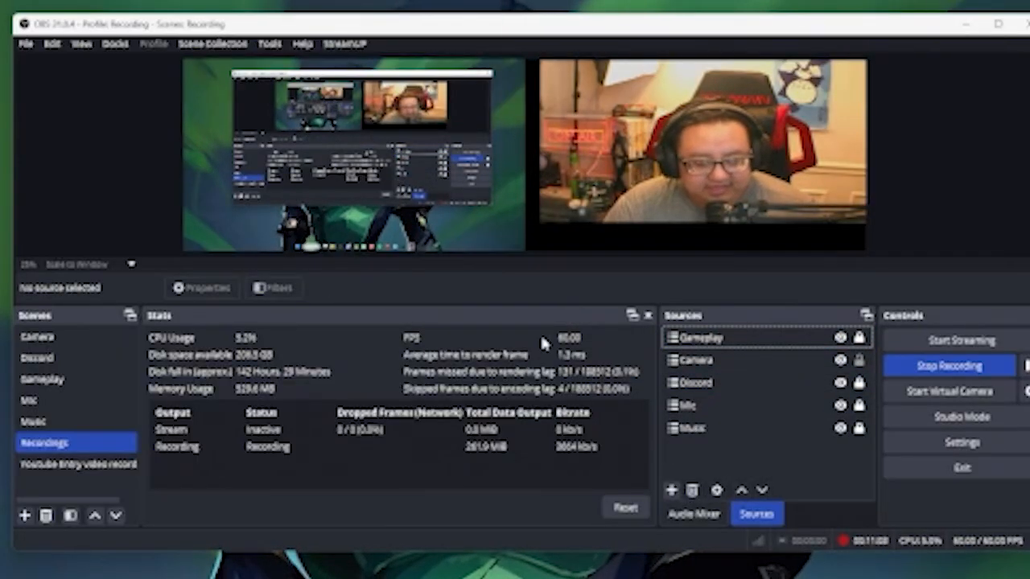